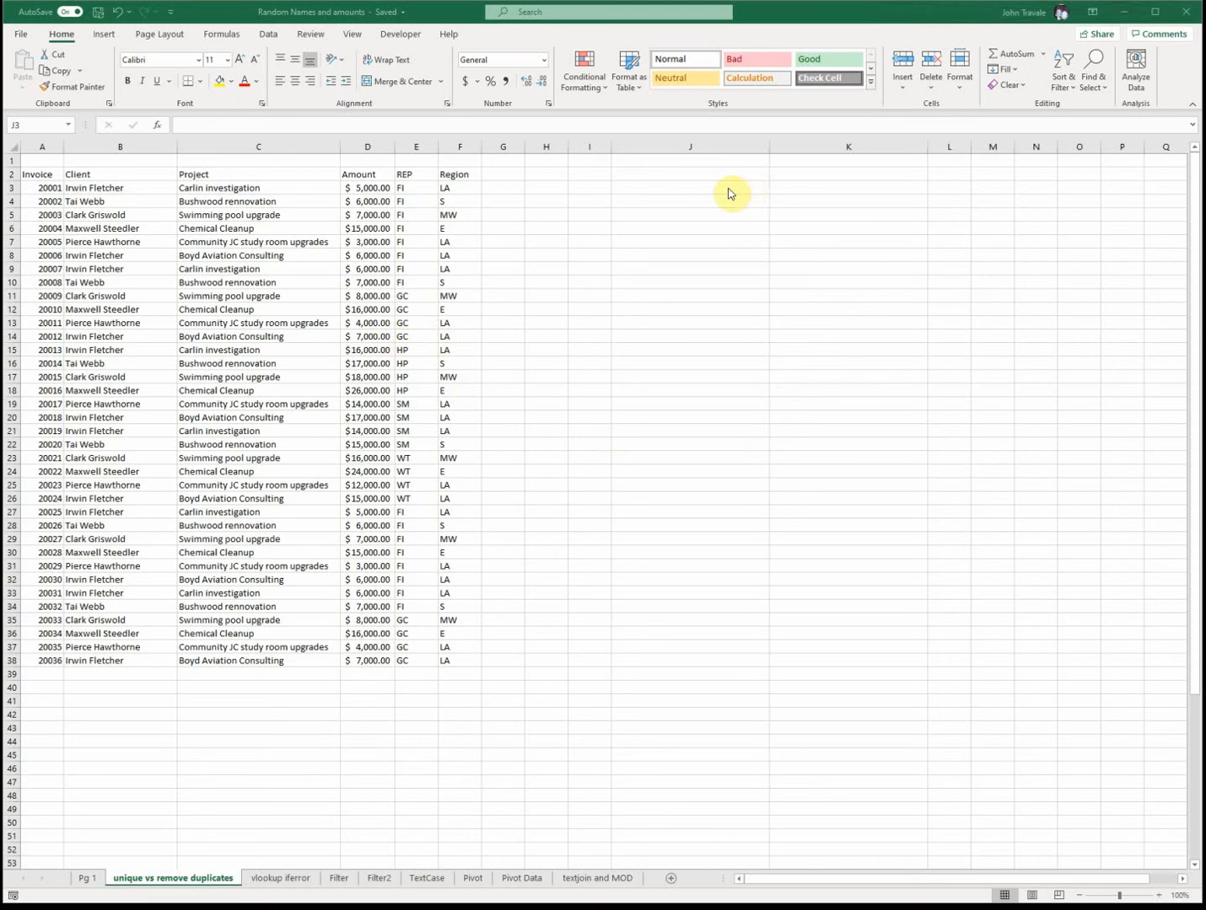
# Enter the formula =UNIQUE(B3:B38) in J3 to list the distinct clients
pyautogui.click(727, 187)
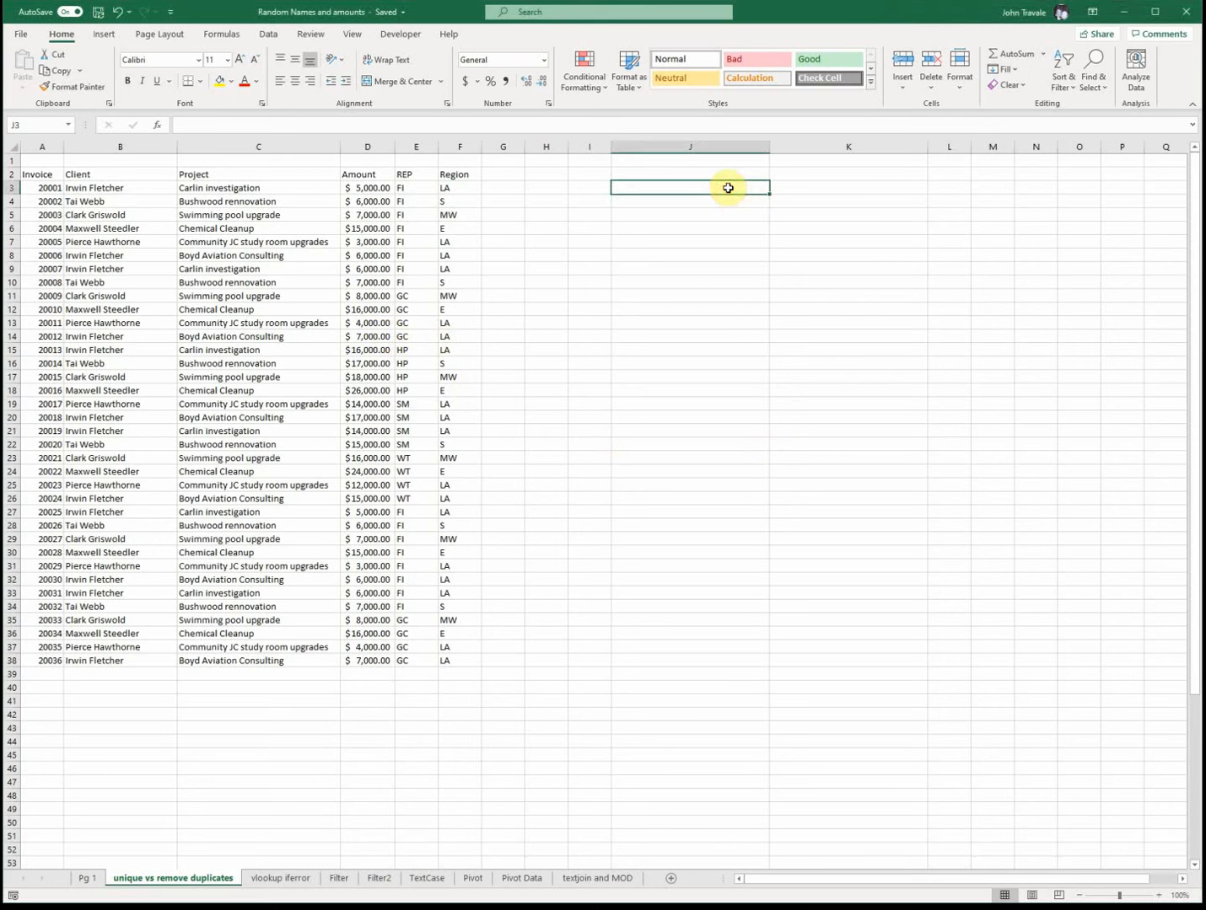
pyautogui.write('=')
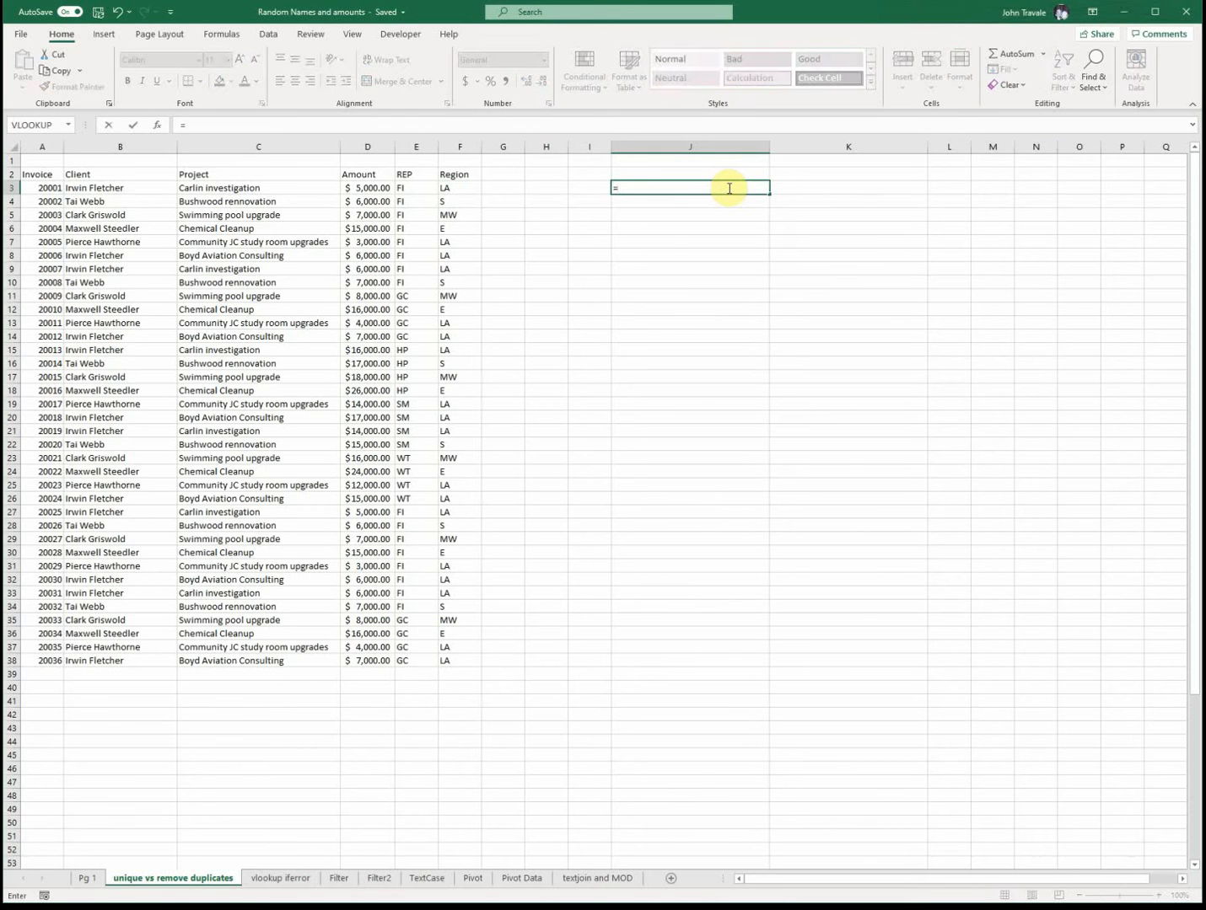
pyautogui.write('unique')
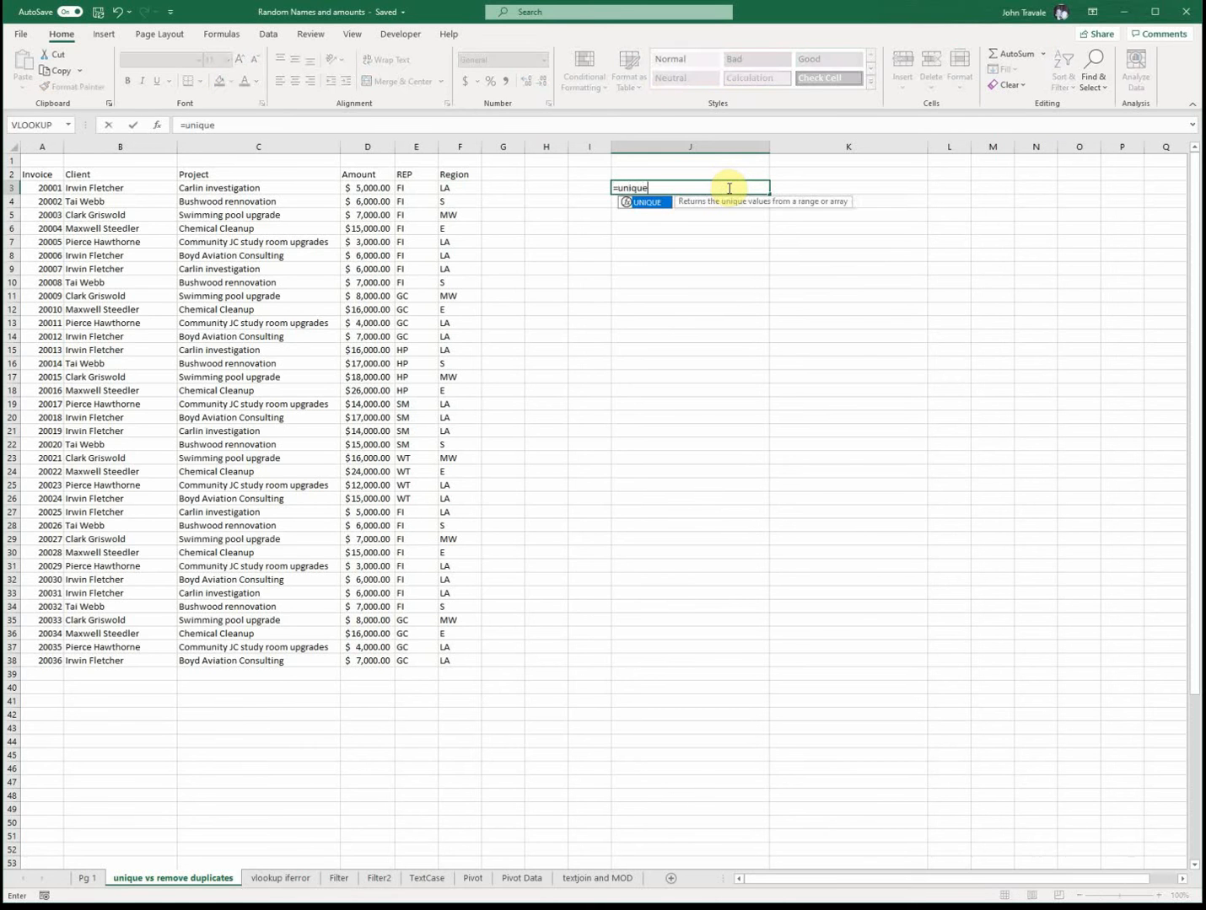
pyautogui.write('(')
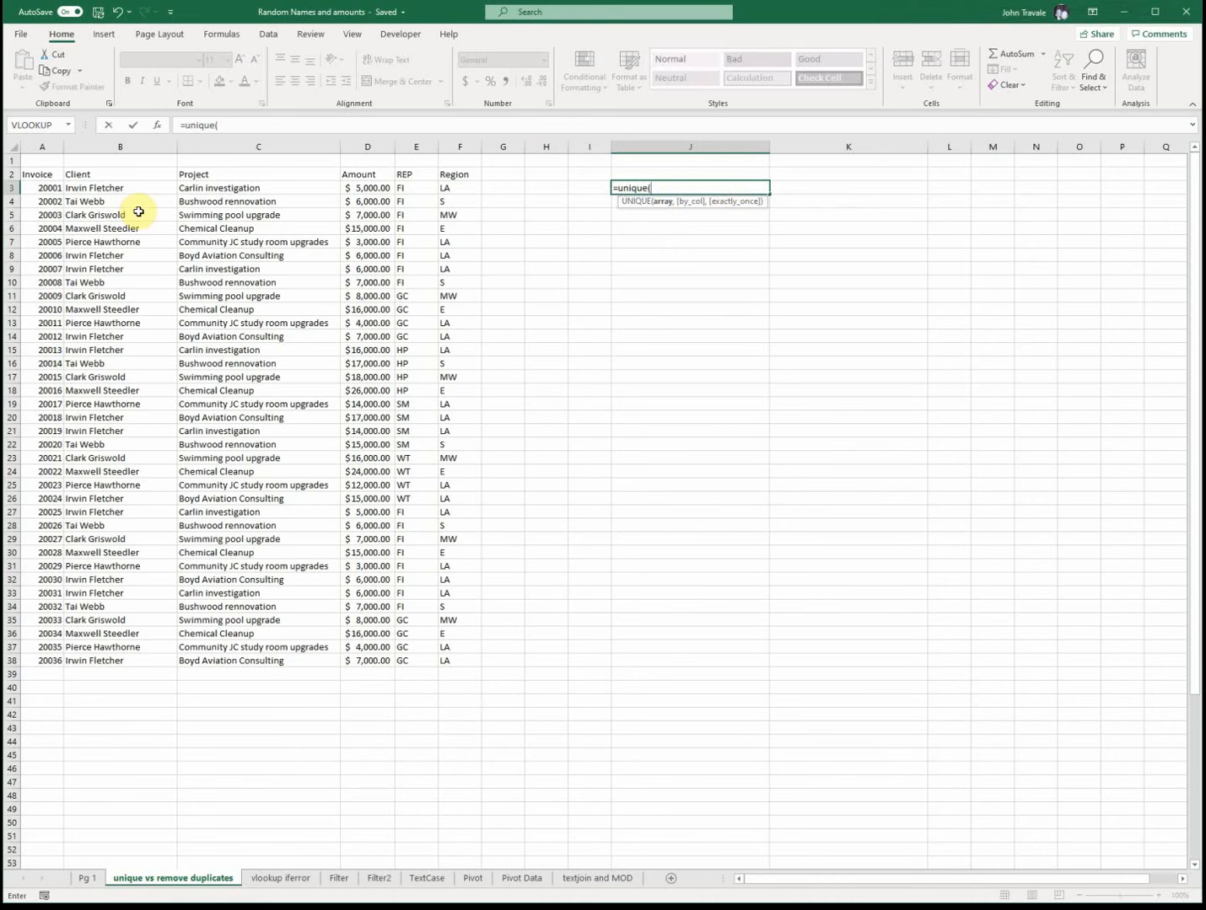
pyautogui.moveTo(135, 188); pyautogui.dragTo(115, 659)
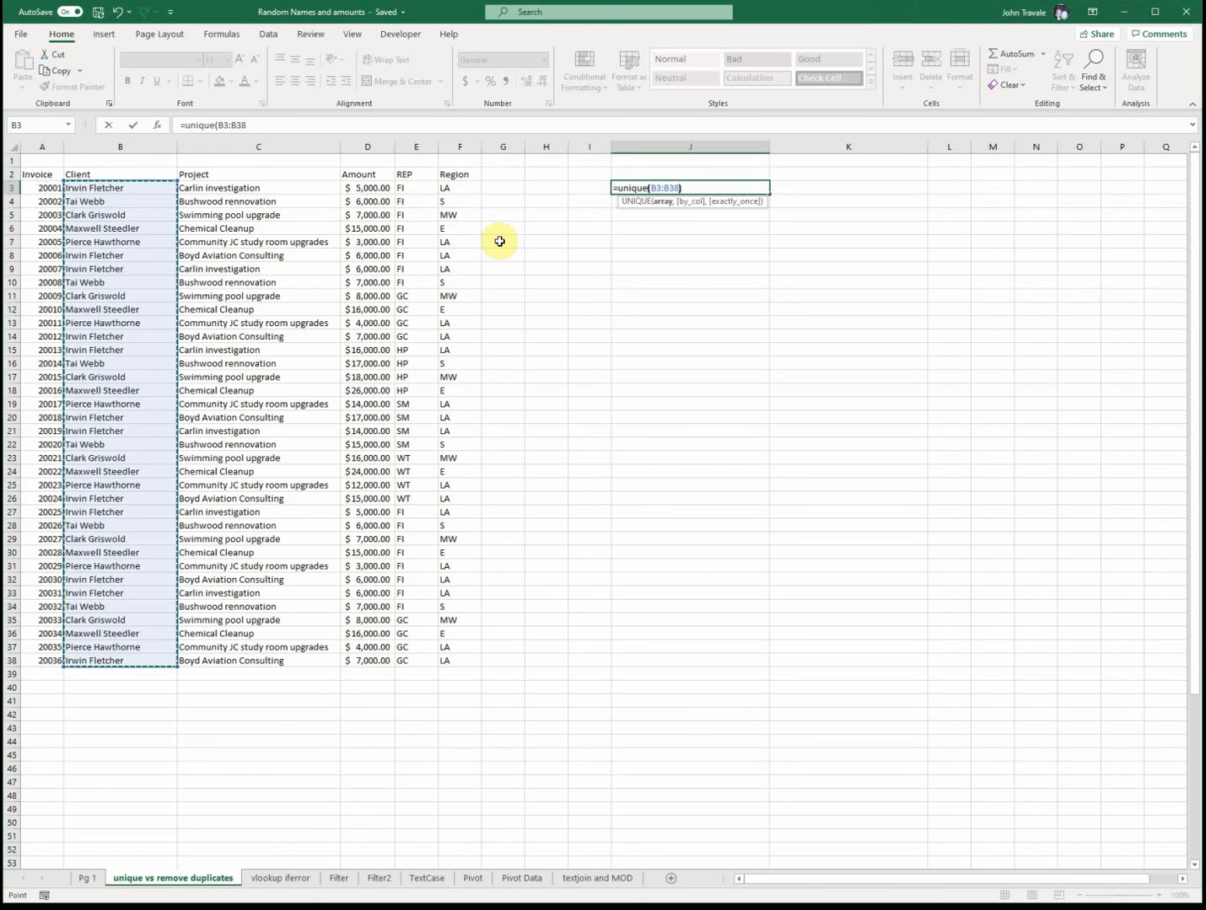
pyautogui.write(')')
pyautogui.press('Return')
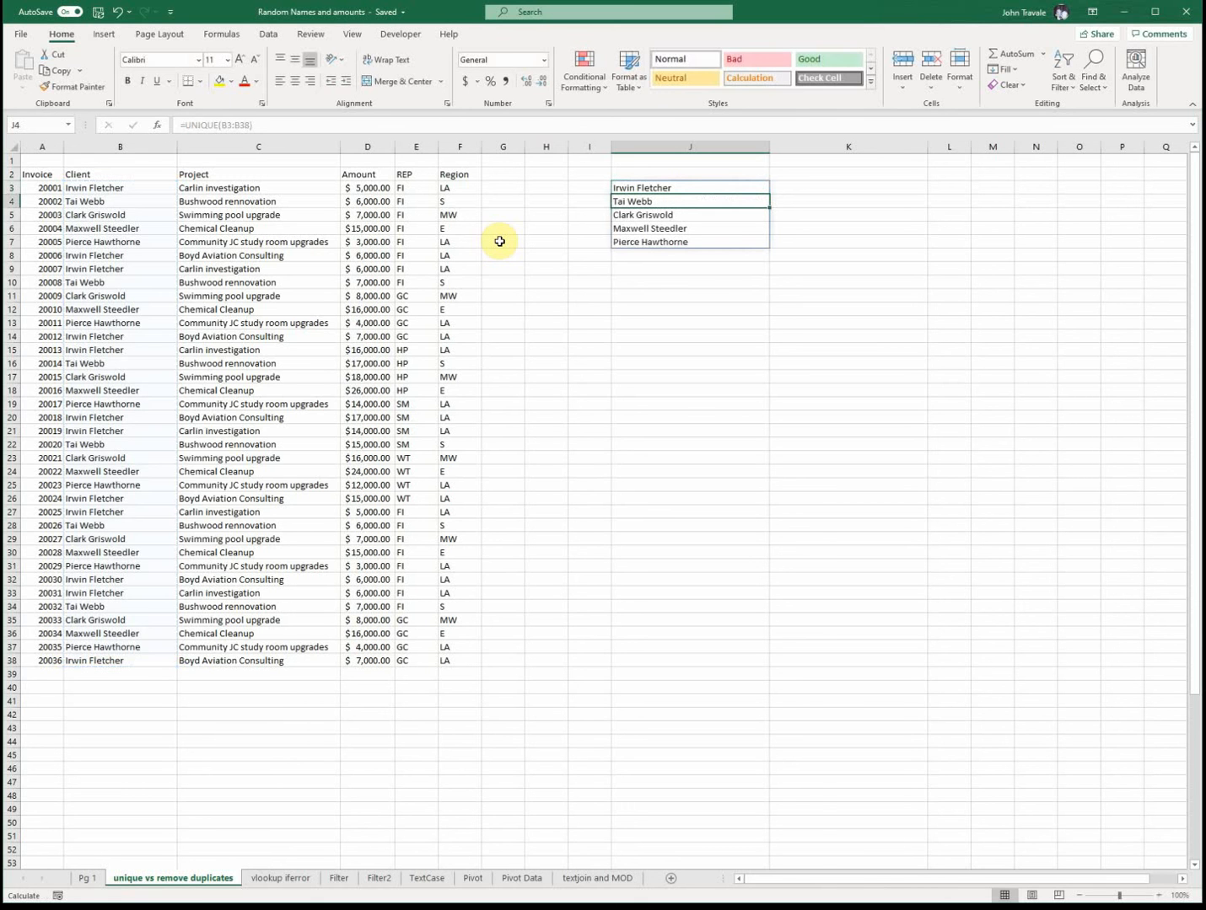
# Examine the formula shown for each cell of the unique client list in J3:J7, ending on J3
pyautogui.click(657, 189)
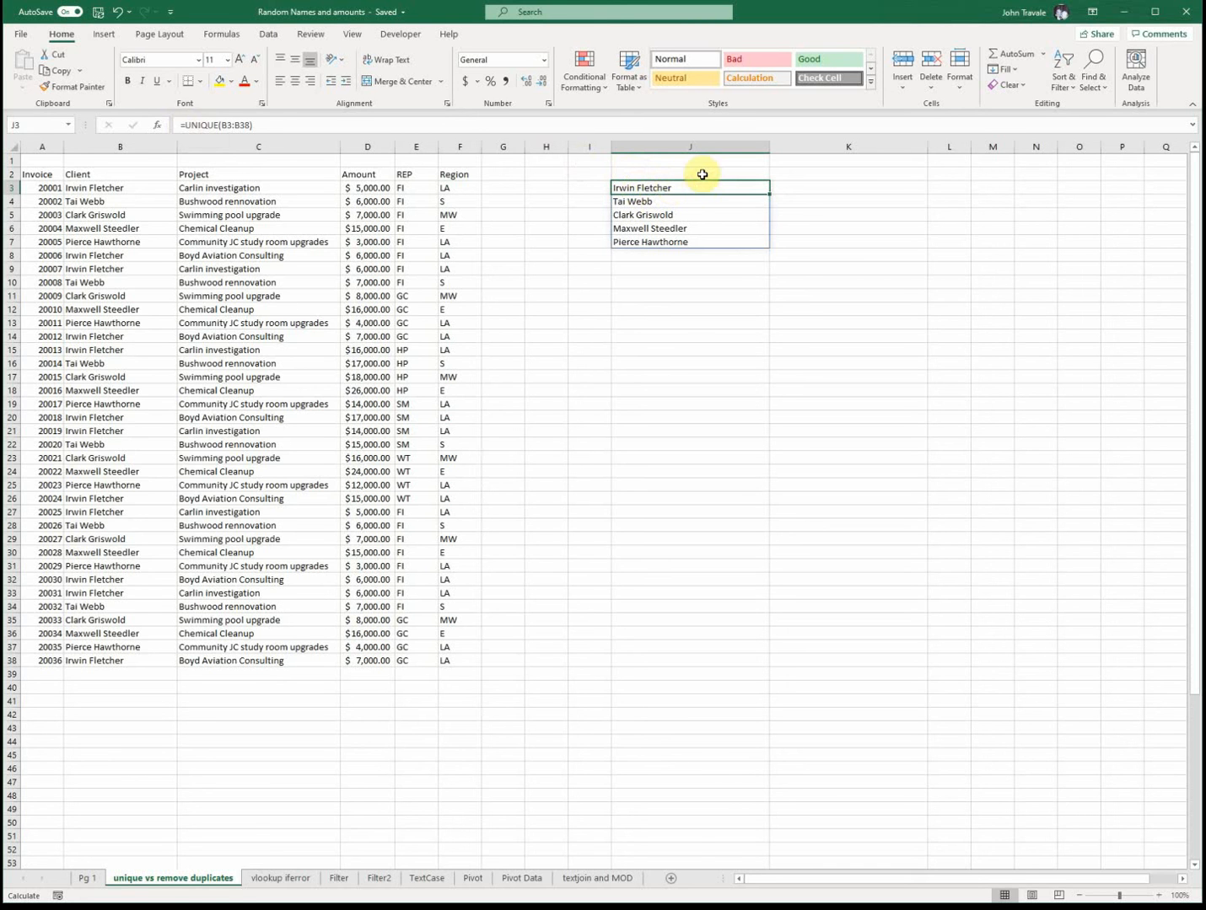
pyautogui.press('Down')
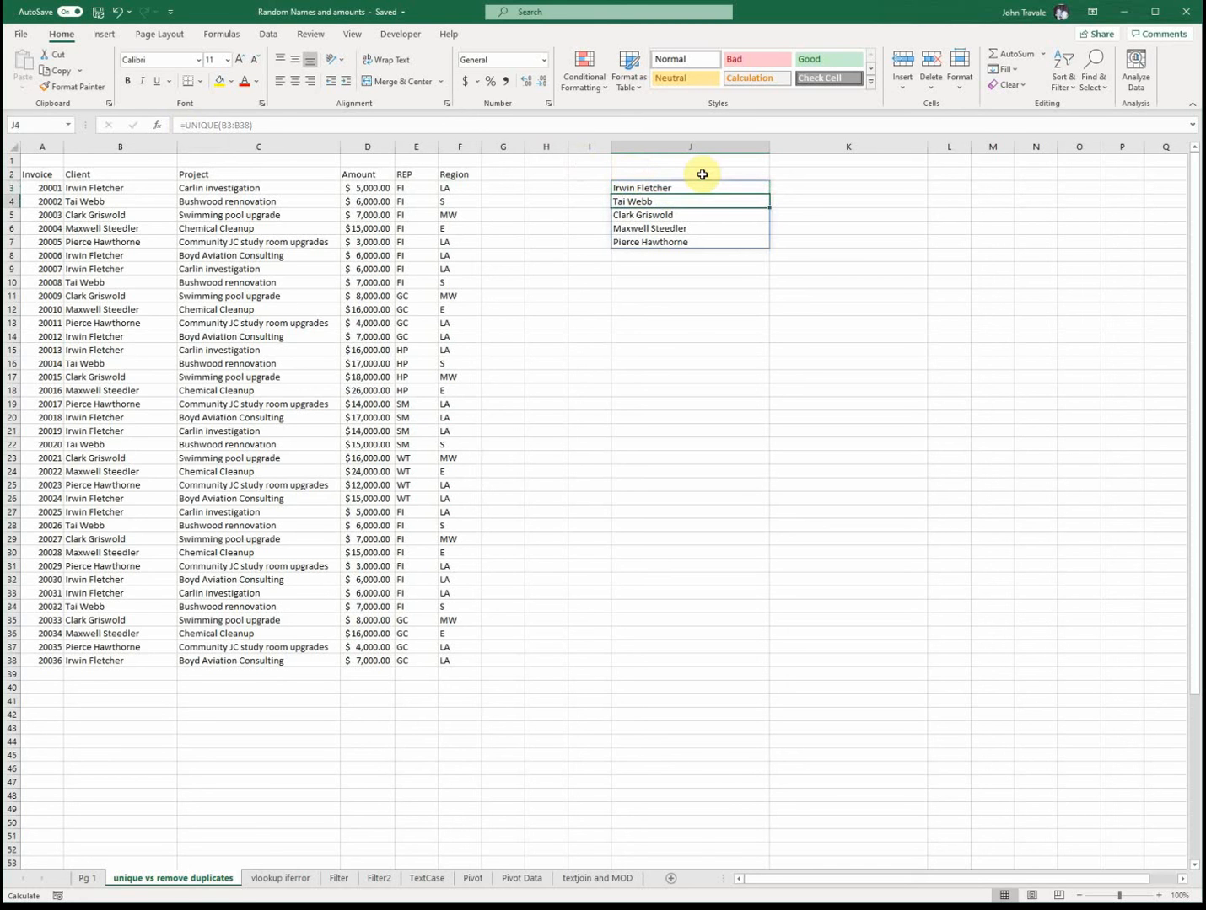
pyautogui.press('Down')
pyautogui.press('Down')
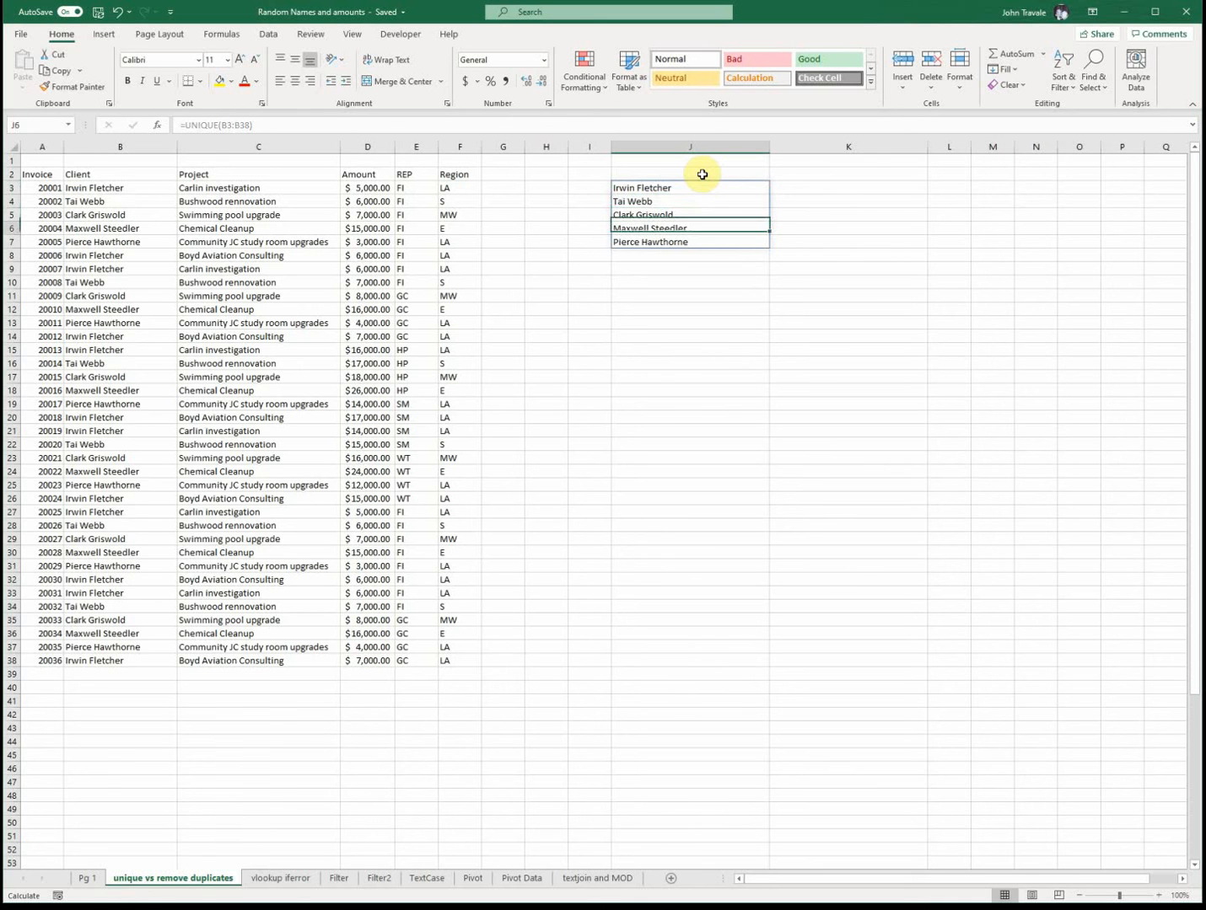
pyautogui.press('Down')
pyautogui.press('Up')
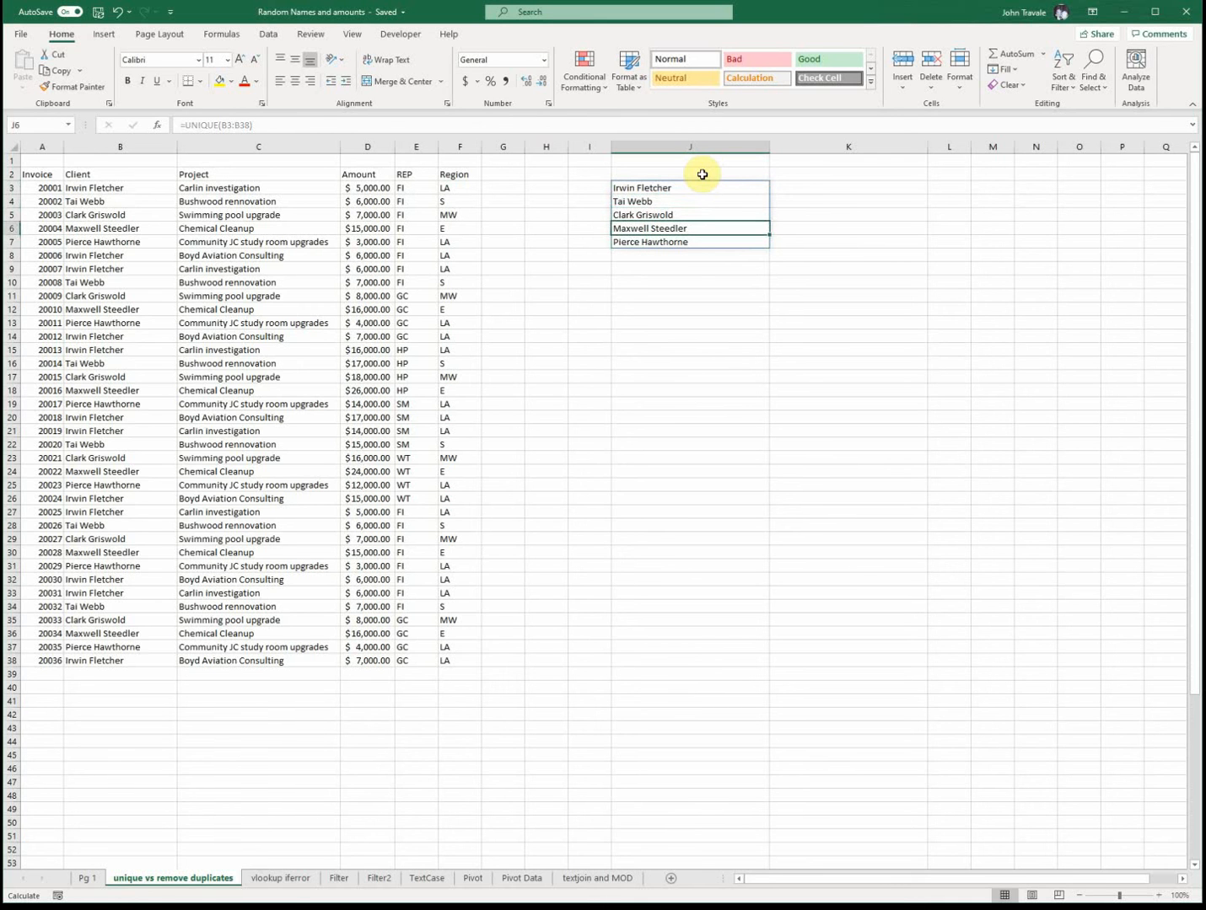
pyautogui.press('Up')
pyautogui.press('Up')
pyautogui.press('Up')
pyautogui.press('Down')
pyautogui.press('Up')
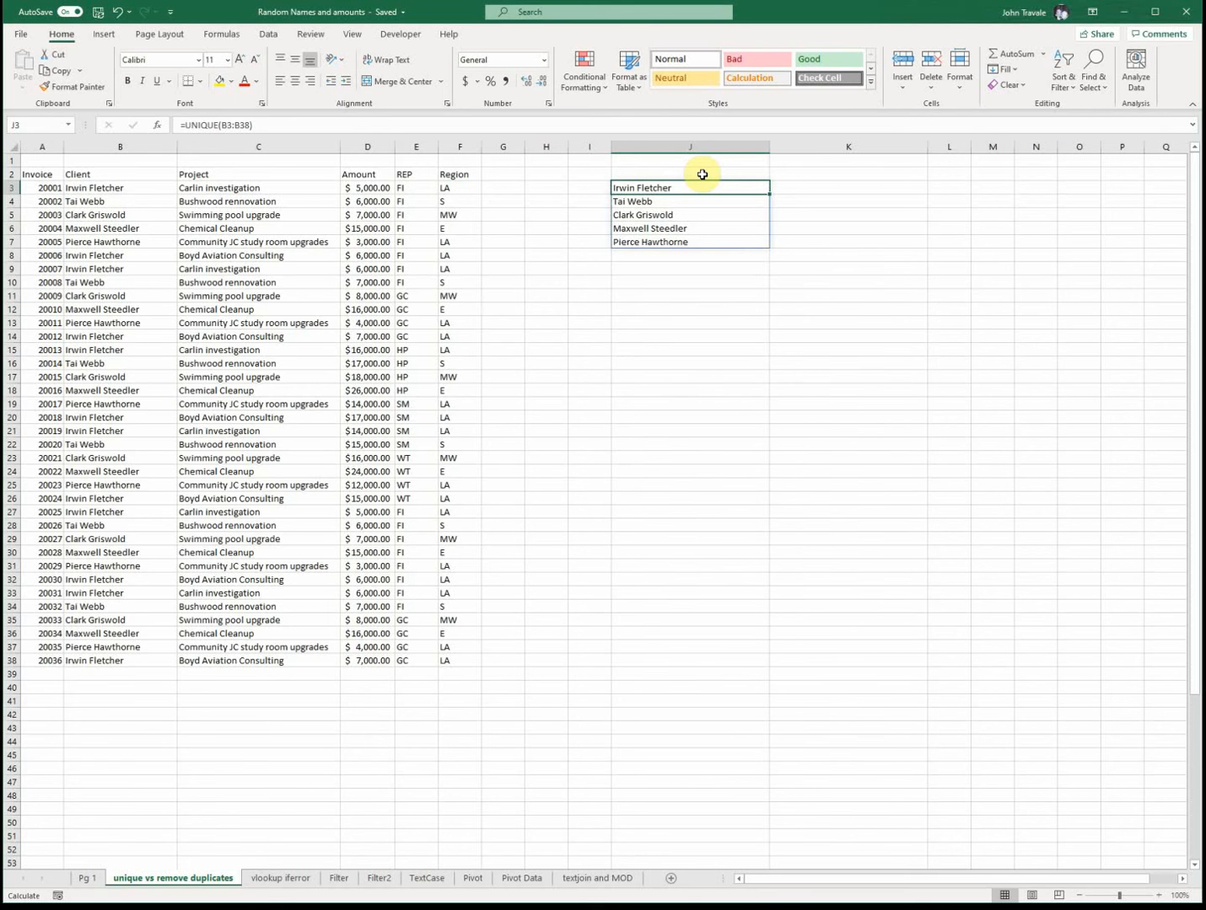
# Delete the UNIQUE formula from J3 and enter the text "something" in J4
pyautogui.press('Delete')
pyautogui.press('Down')
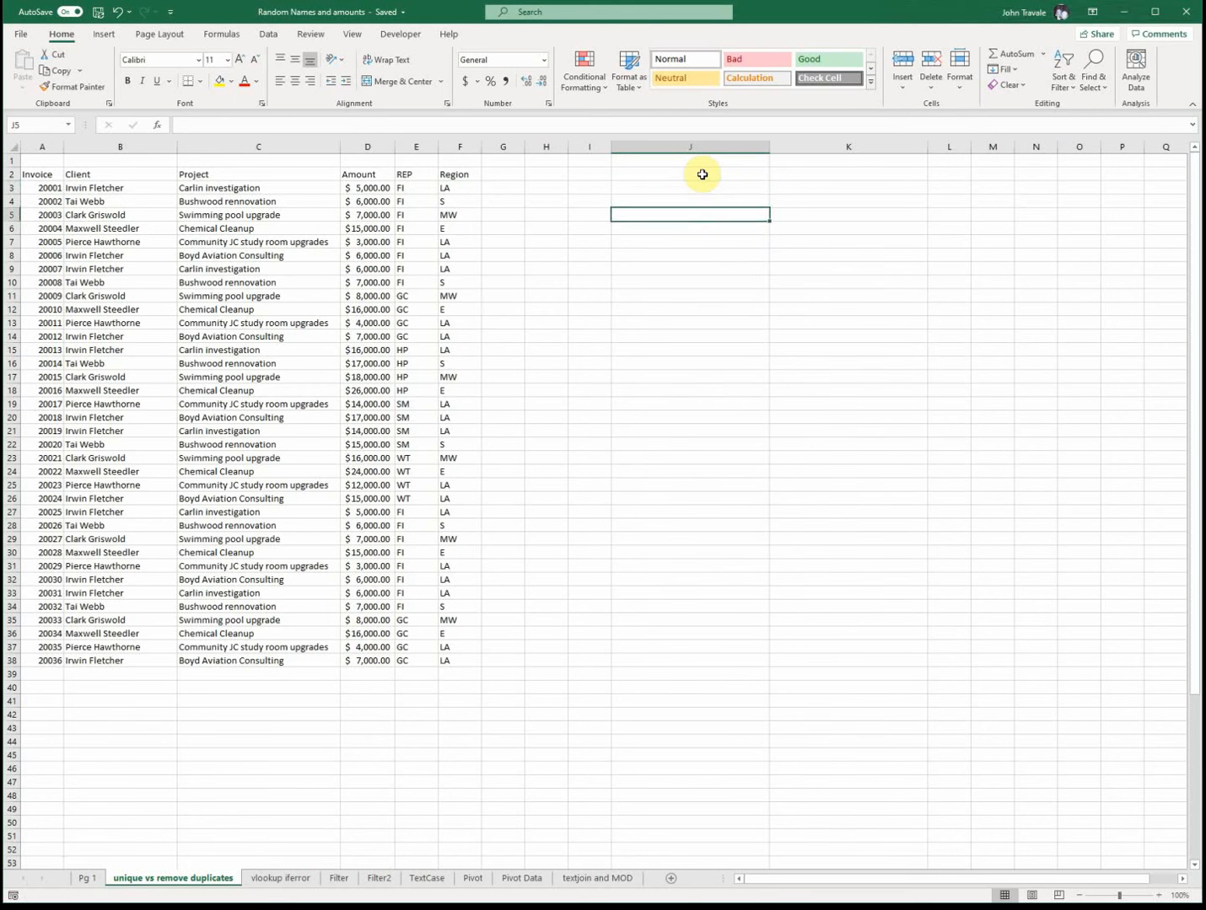
pyautogui.press('Up')
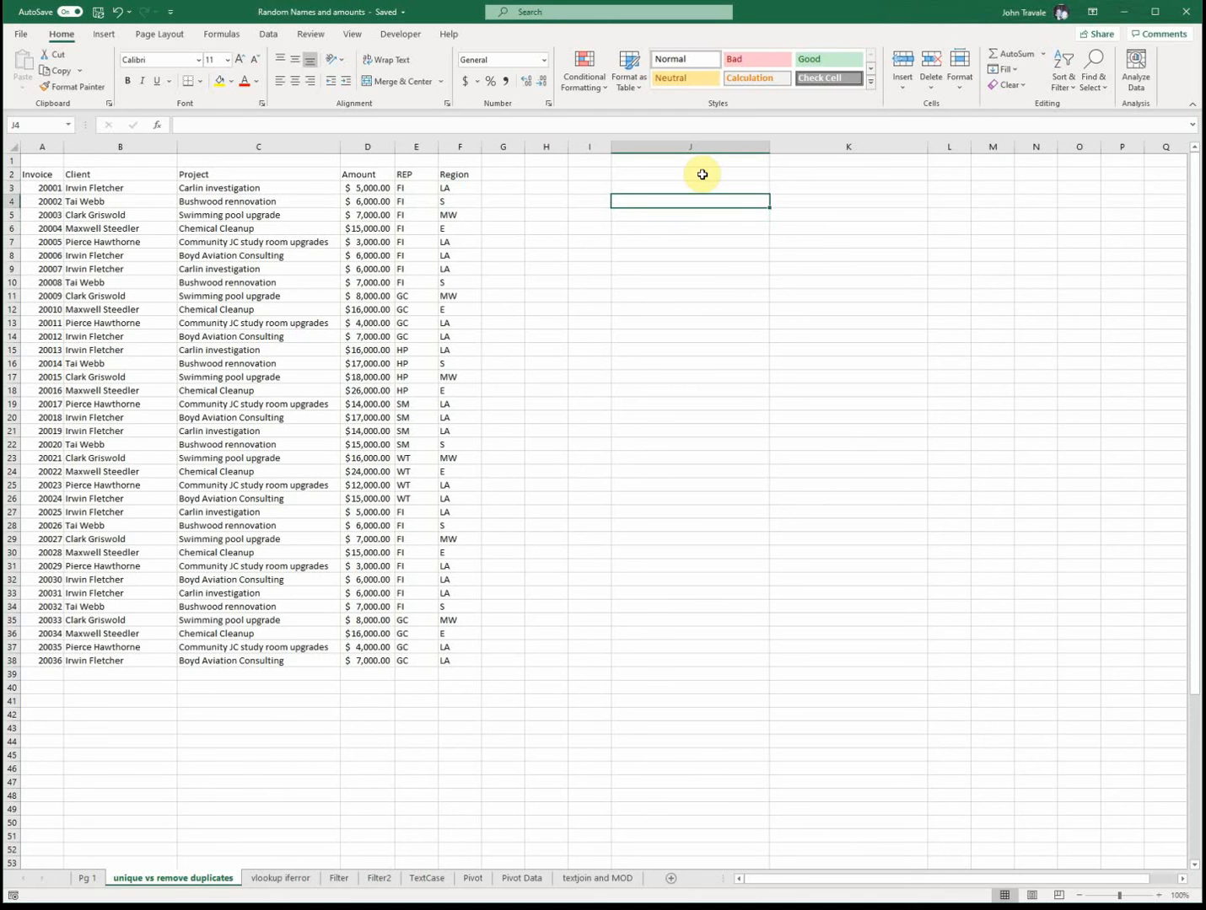
pyautogui.write('somethin')
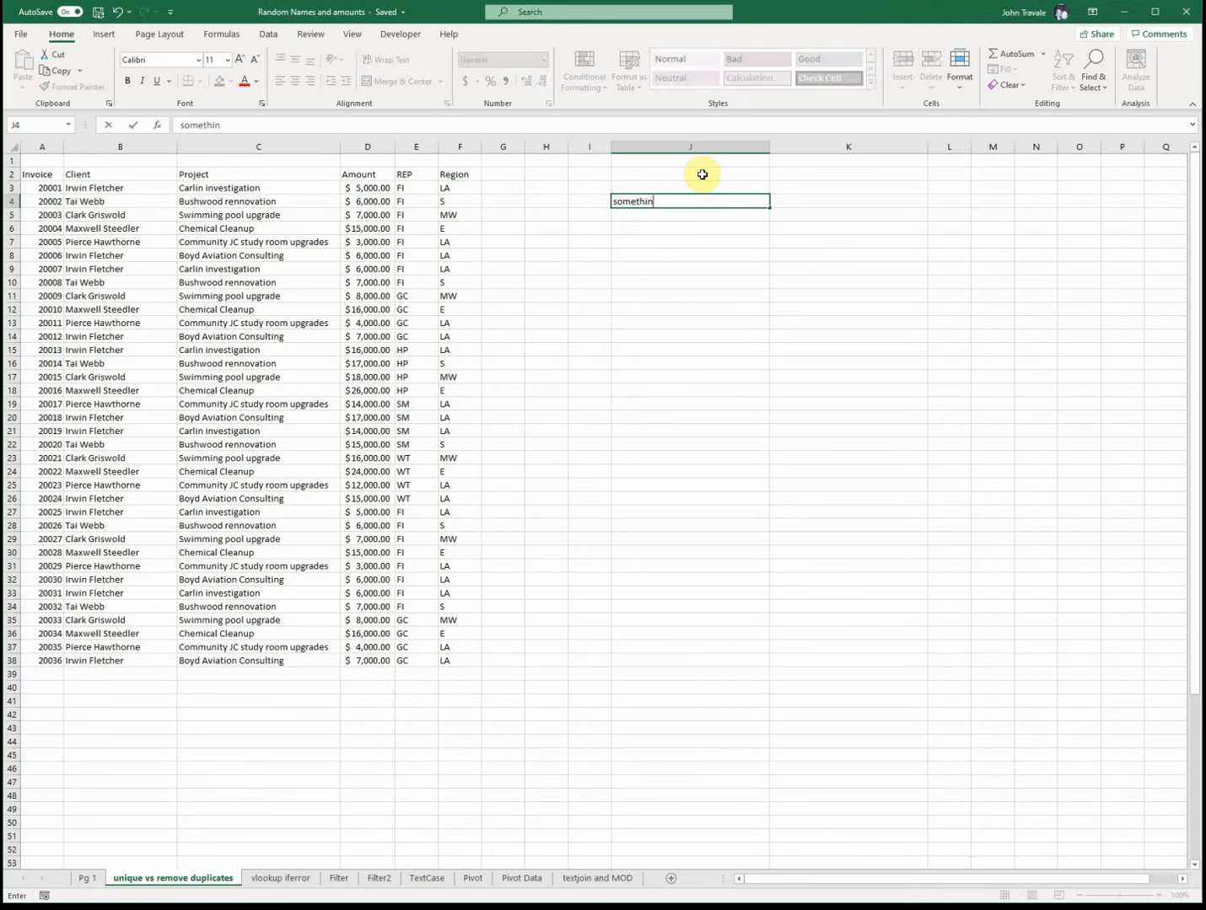
pyautogui.press('Return')
# Enter =UNIQUE((B3:B38)) in J3, accepting the proposed bracket correction, and clear the text "something" from J4
pyautogui.press('Up')
pyautogui.press('Up')
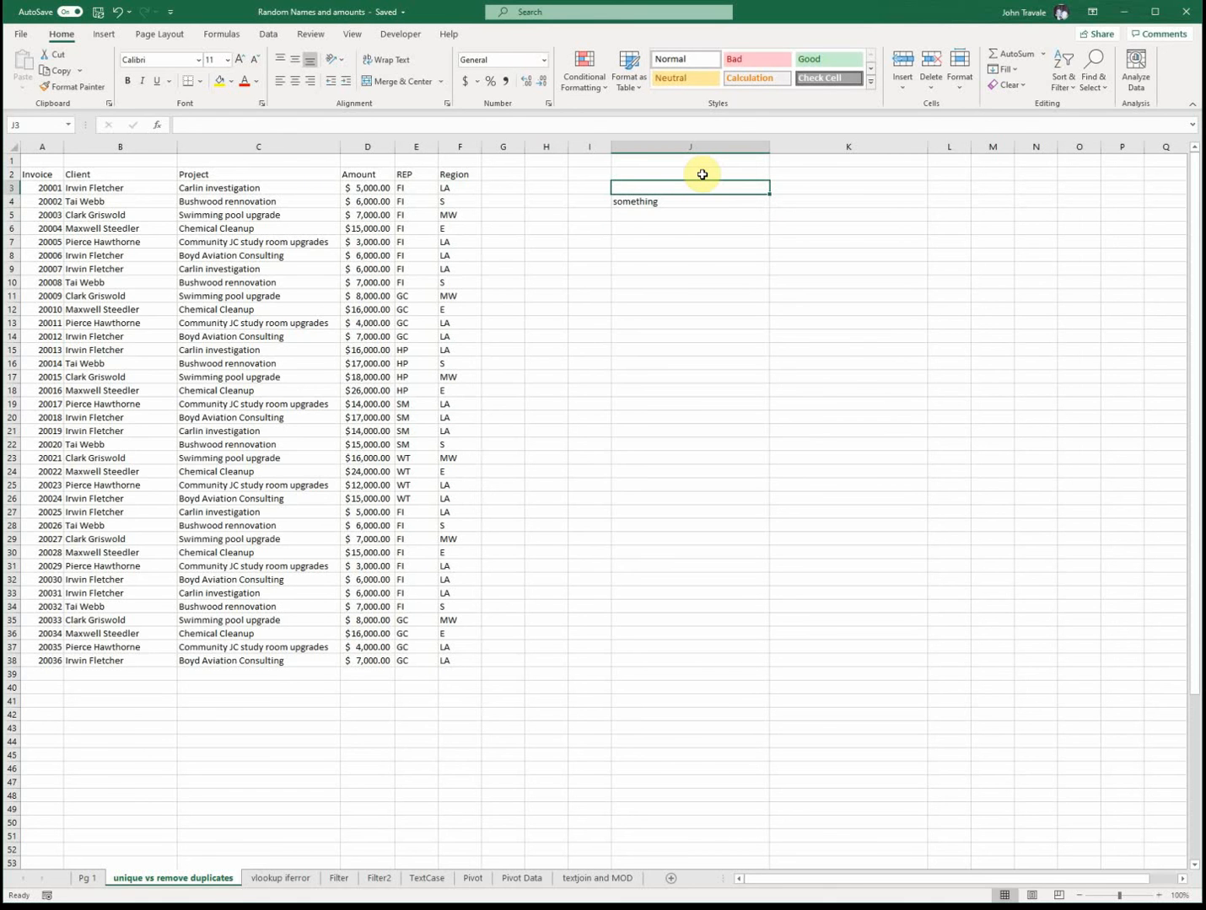
pyautogui.write('=uni')
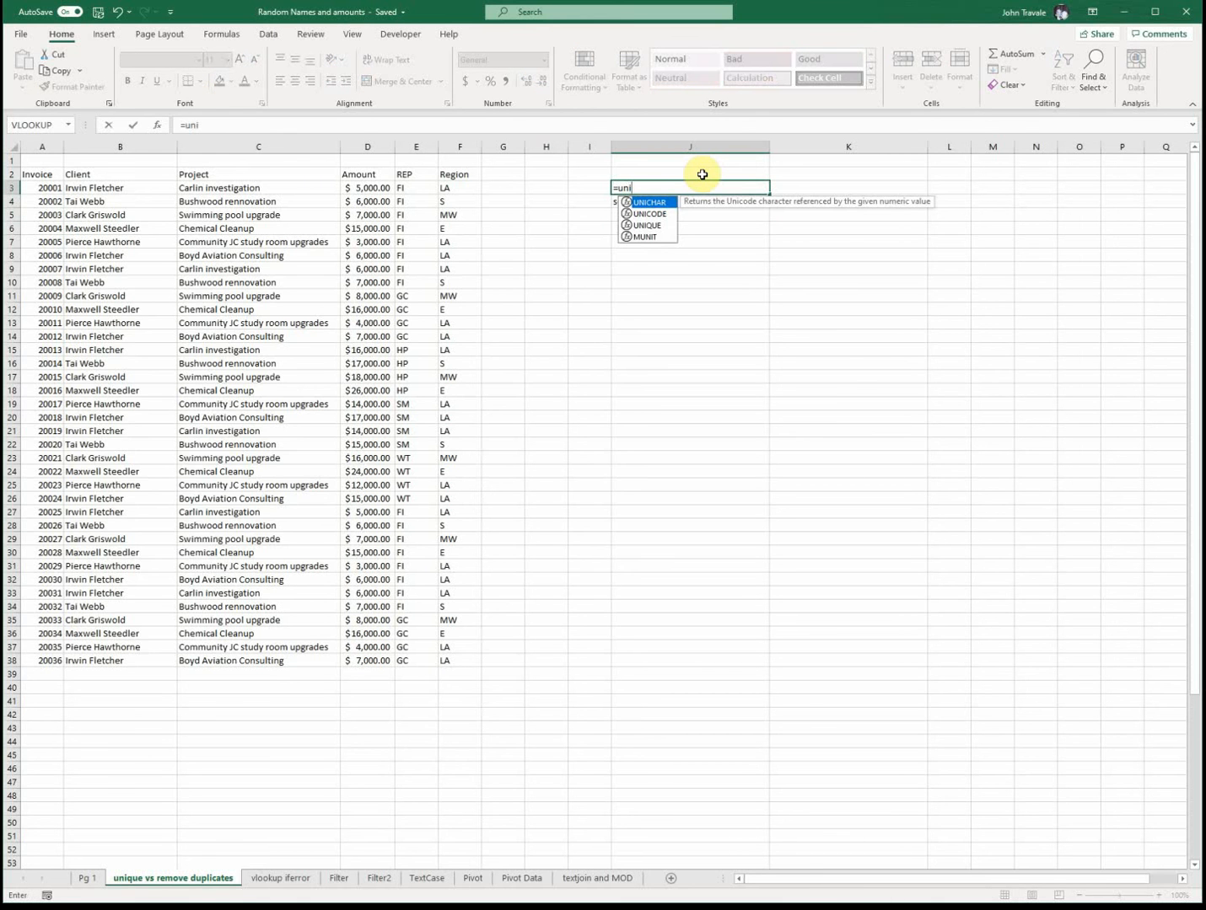
pyautogui.write('q')
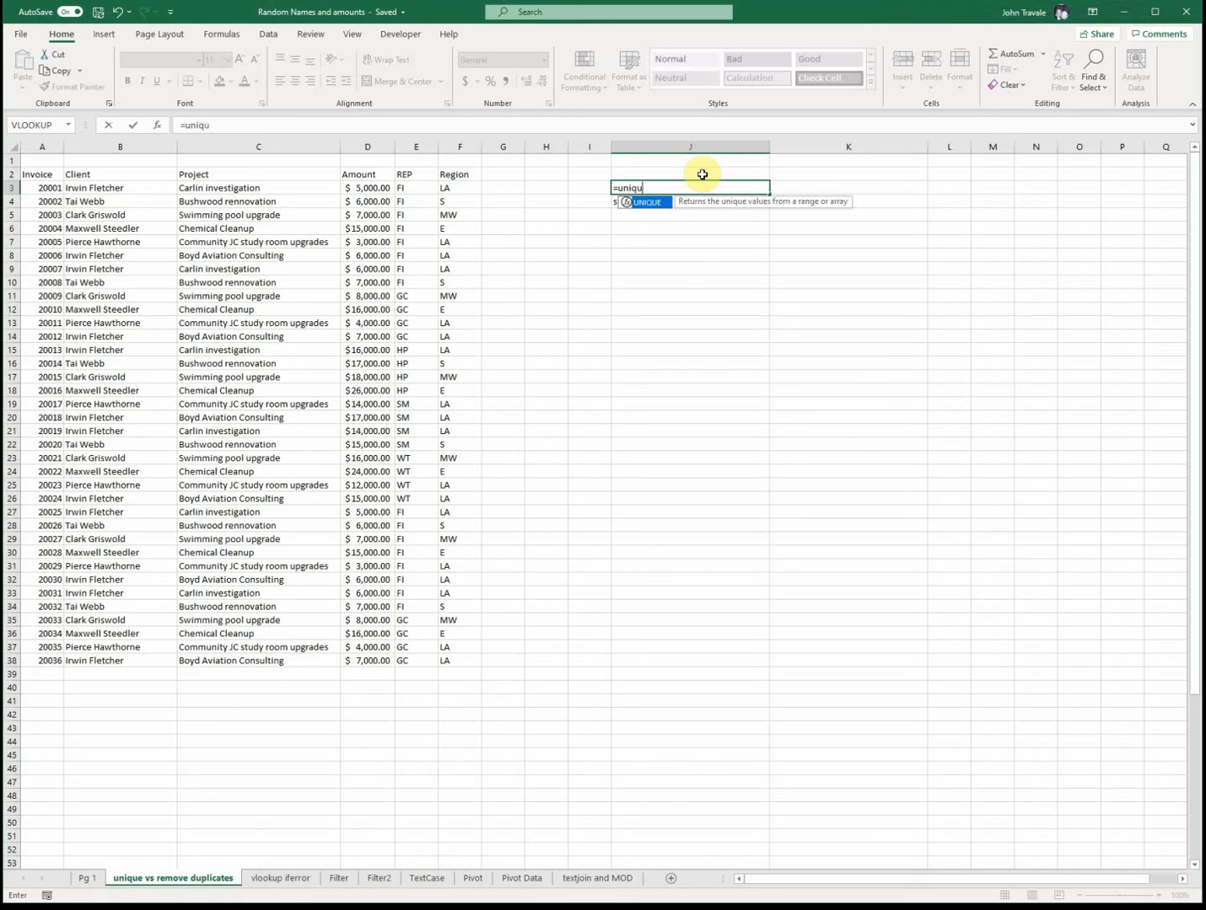
pyautogui.write('u')
pyautogui.press('Tab')
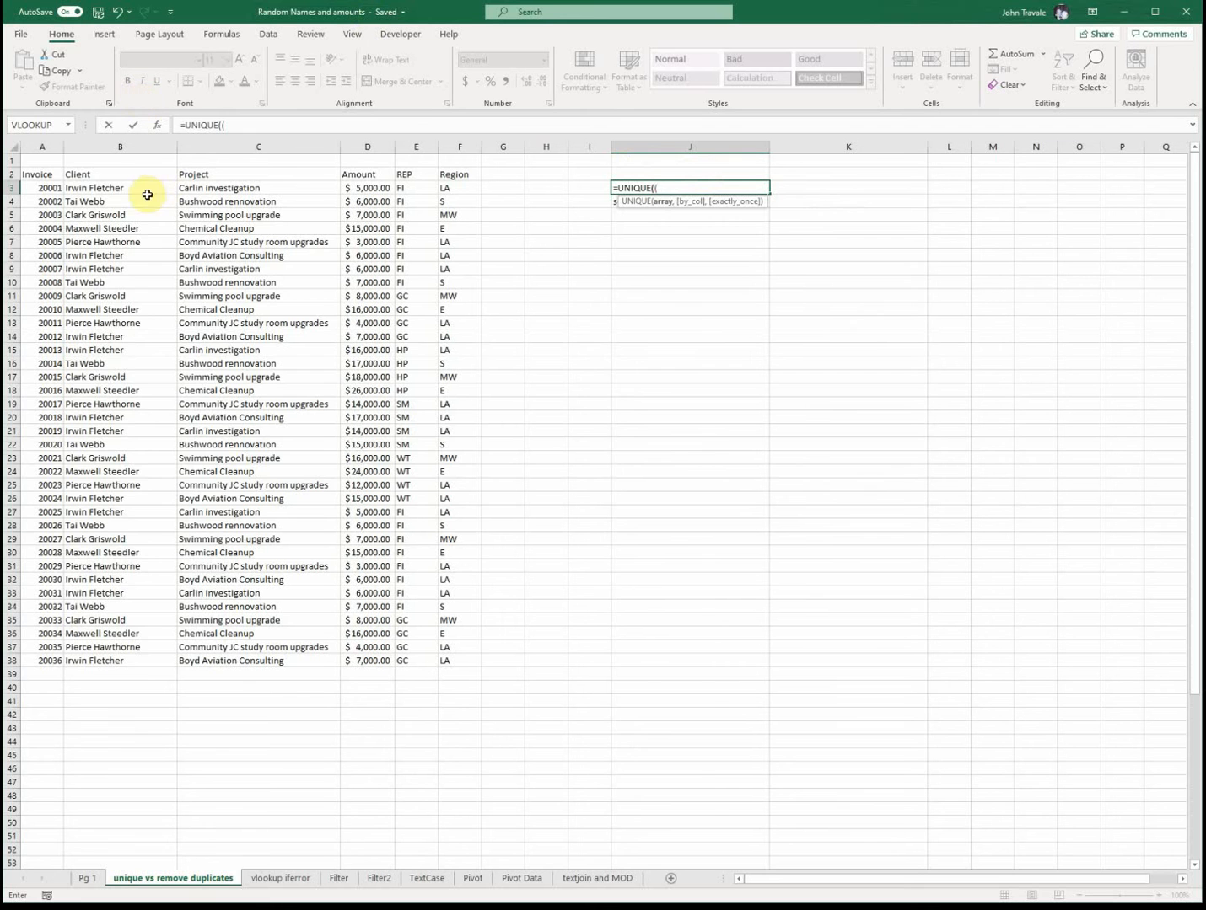
pyautogui.moveTo(144, 185); pyautogui.dragTo(148, 671)
pyautogui.write(')')
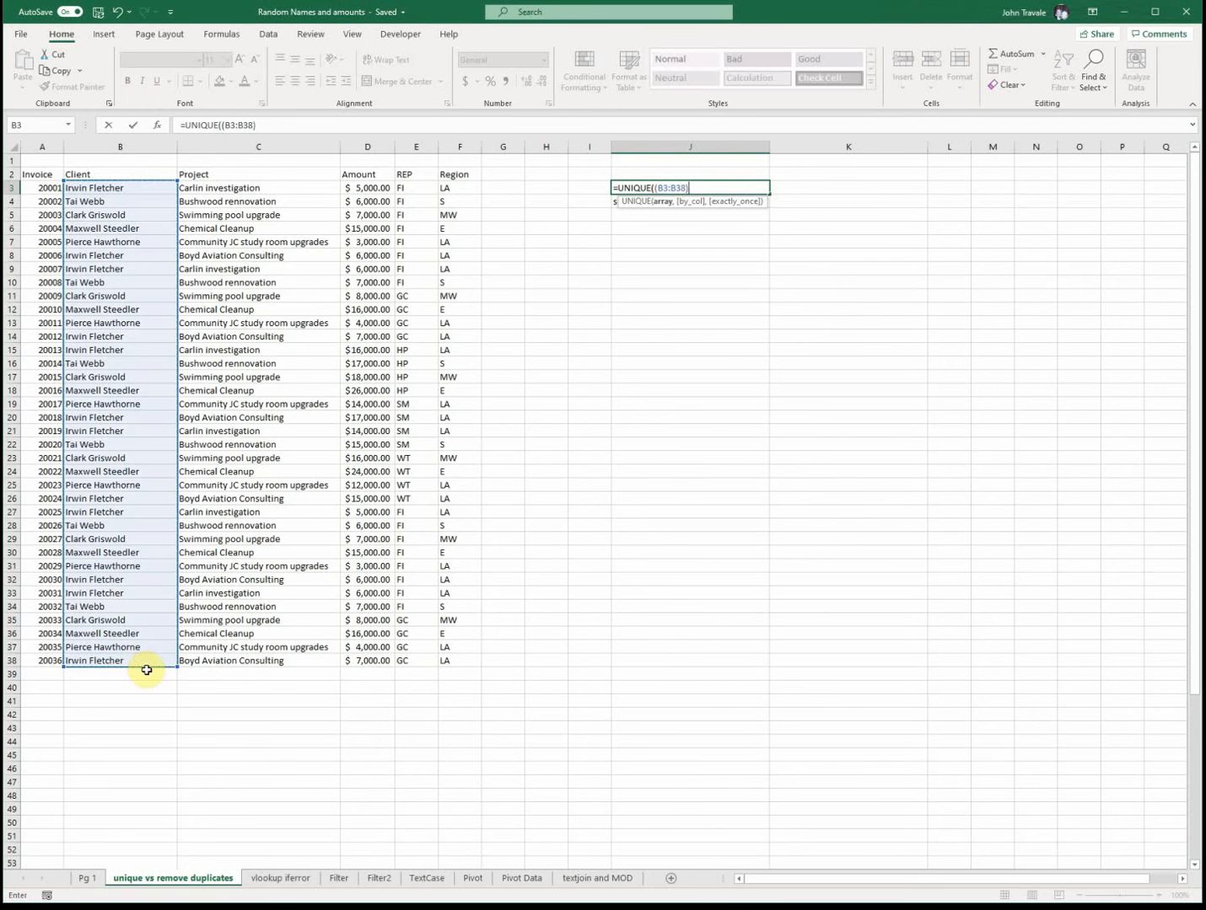
pyautogui.press('Return')
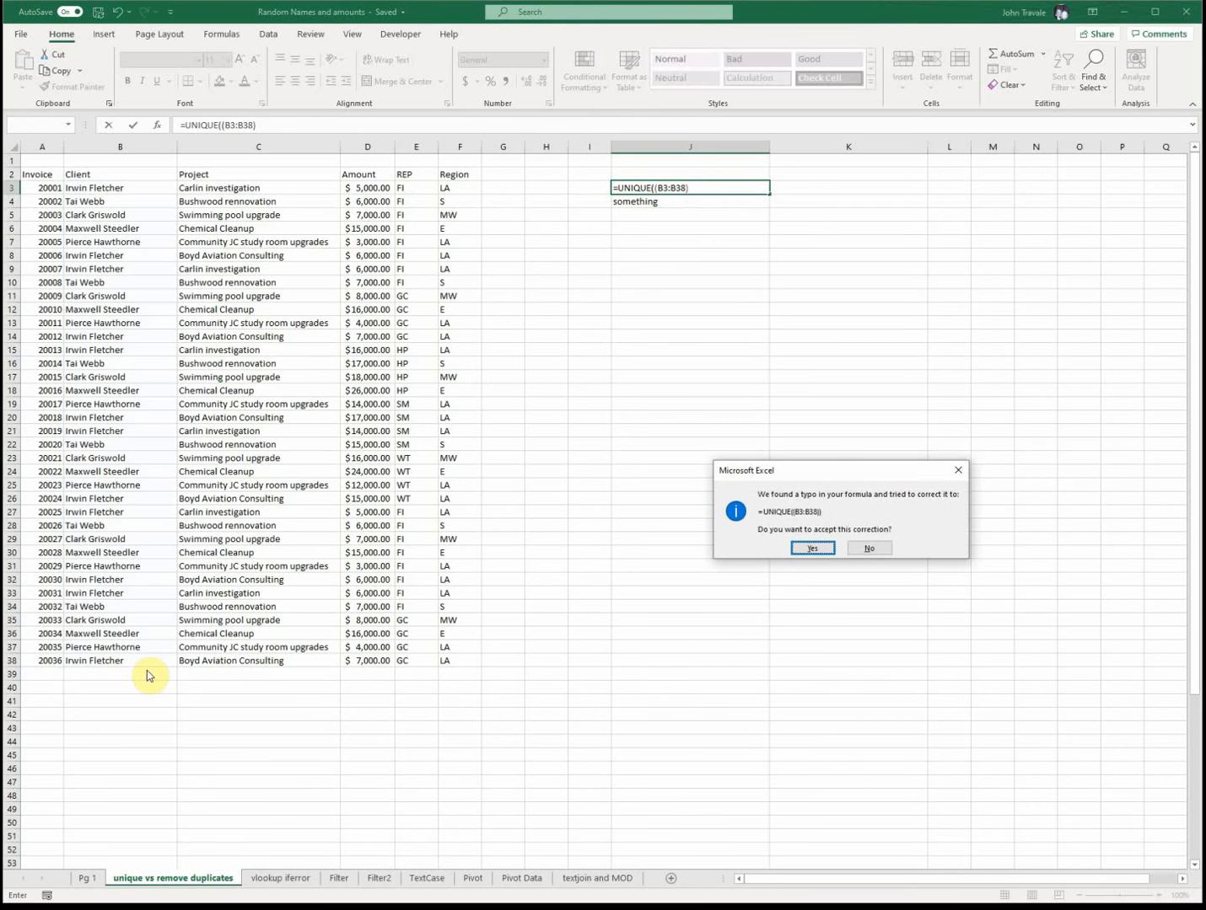
pyautogui.press('Return')
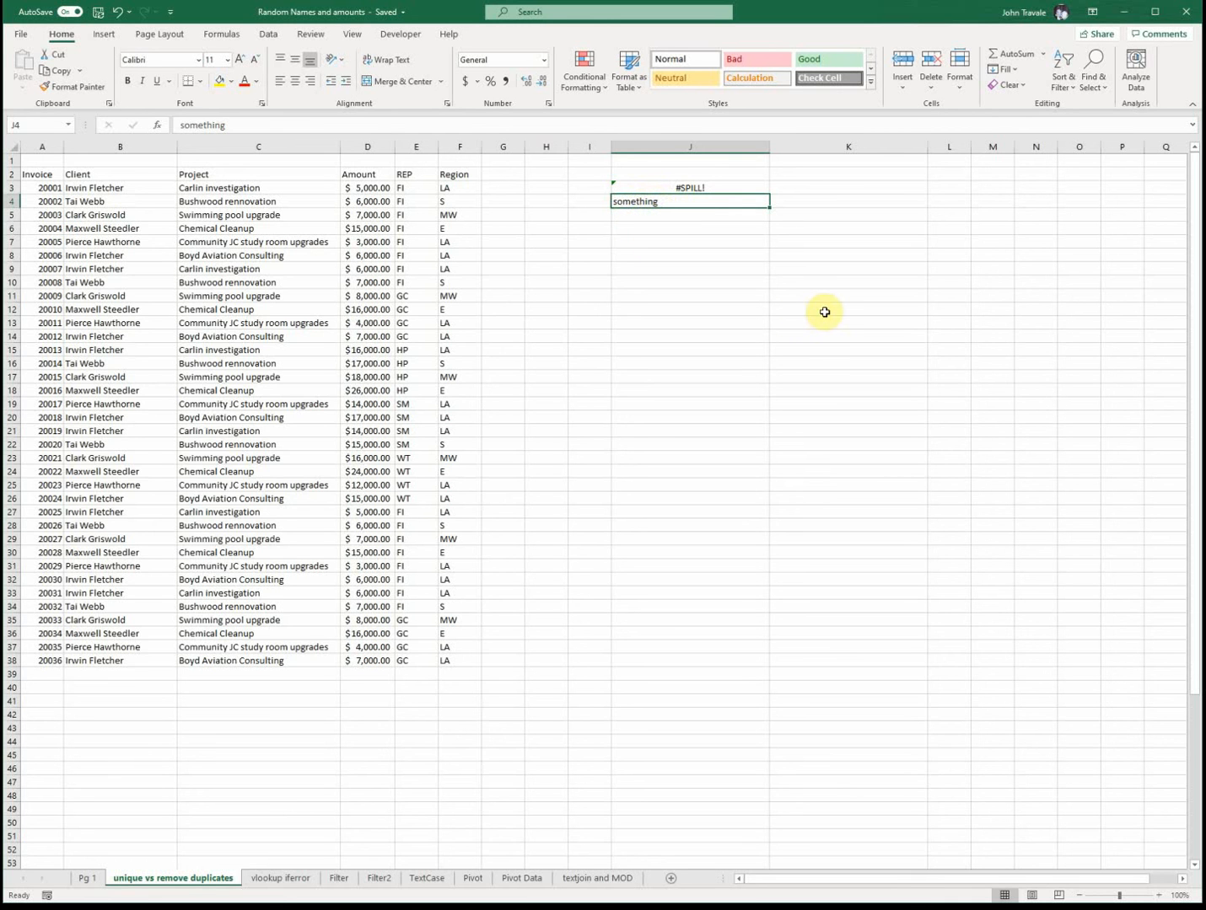
pyautogui.press('Delete')
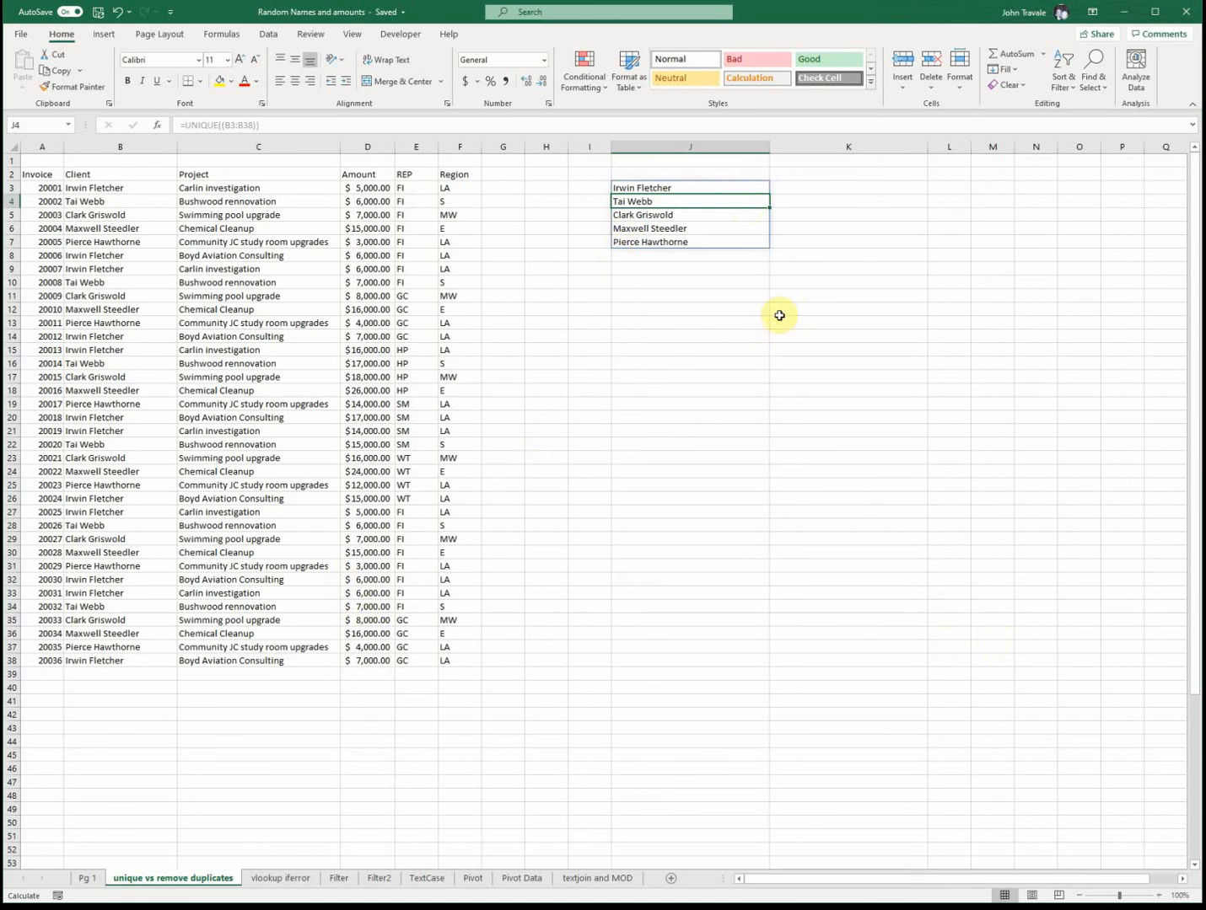
# Copy the client names in B3:B38 and paste them into column K starting at K3
pyautogui.click(805, 189)
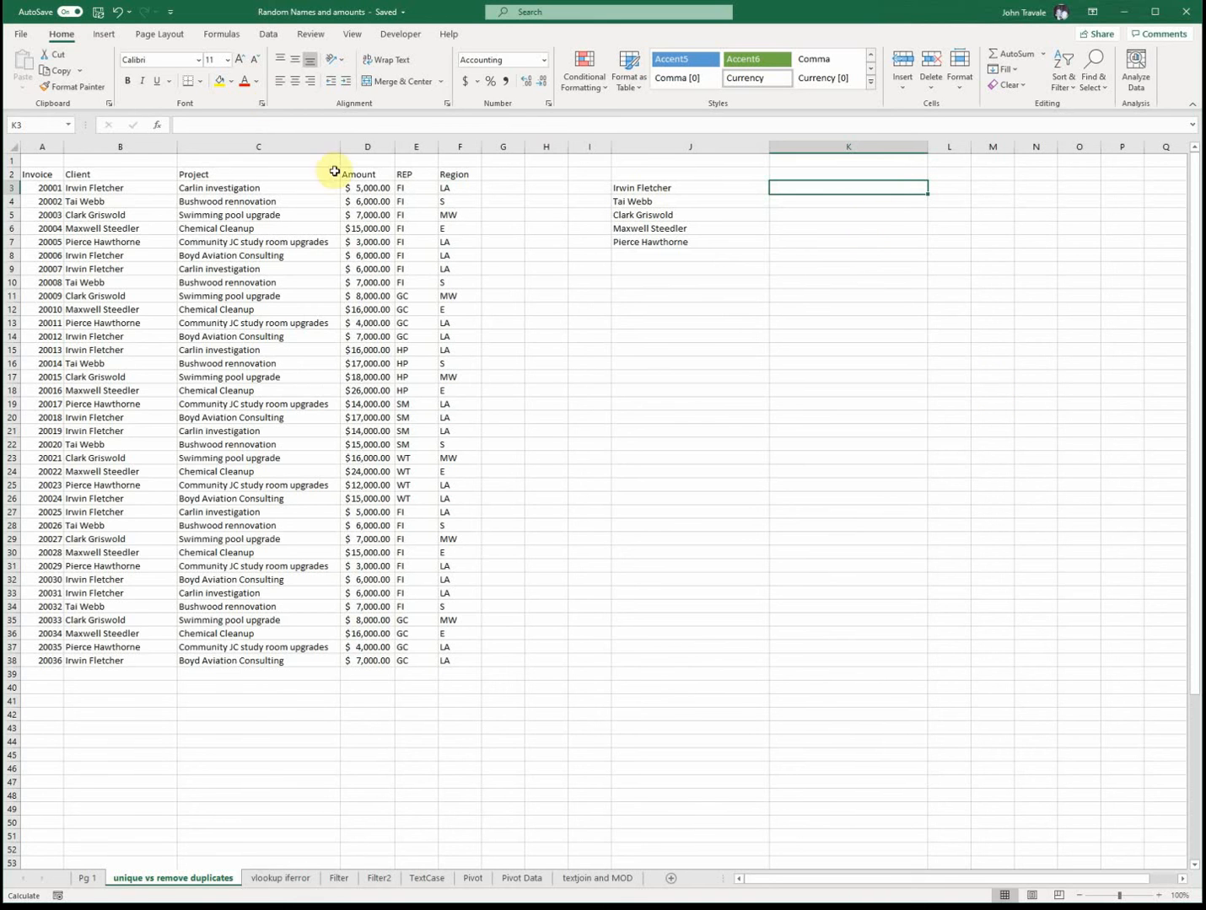
pyautogui.click(146, 189)
pyautogui.moveTo(146, 188); pyautogui.dragTo(107, 657)
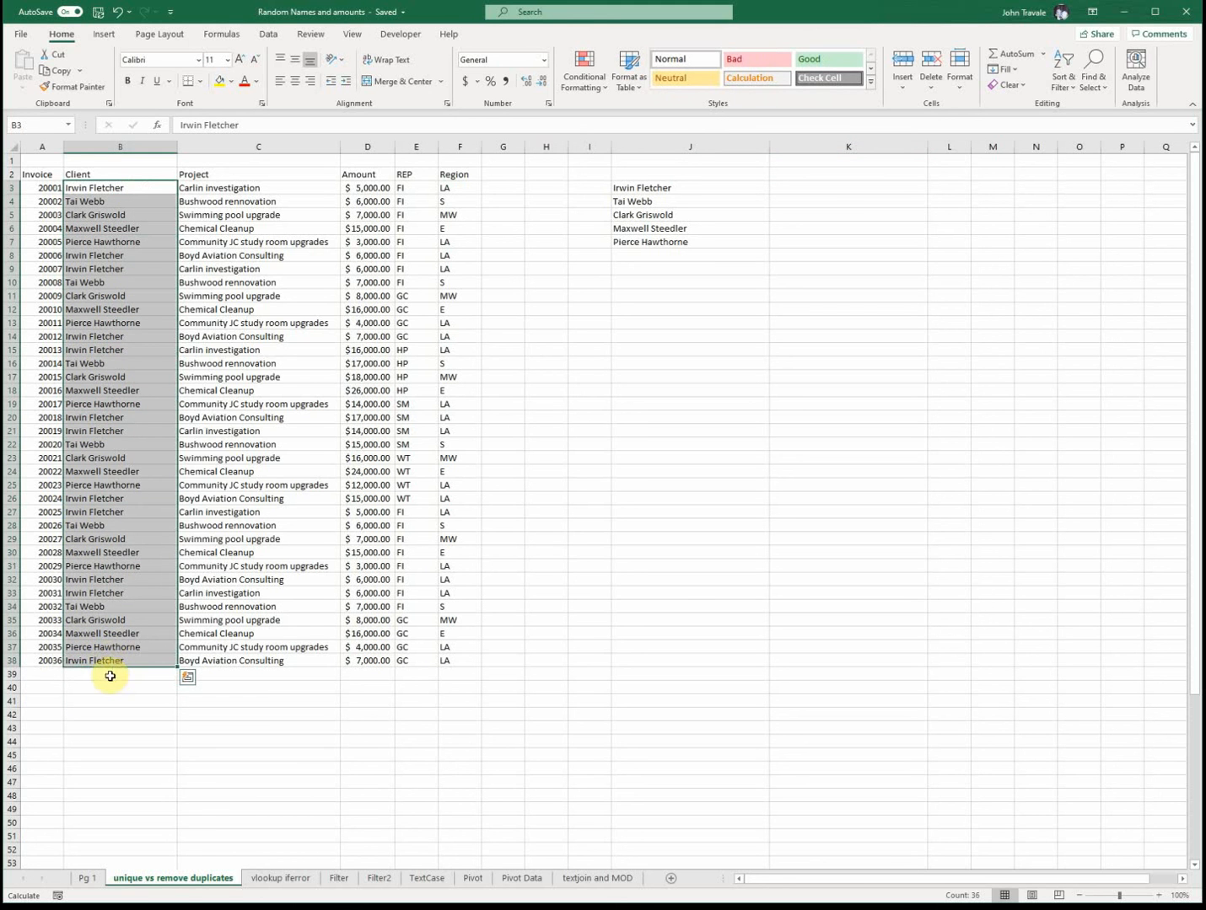
pyautogui.hotkey('ctrl', 'c')
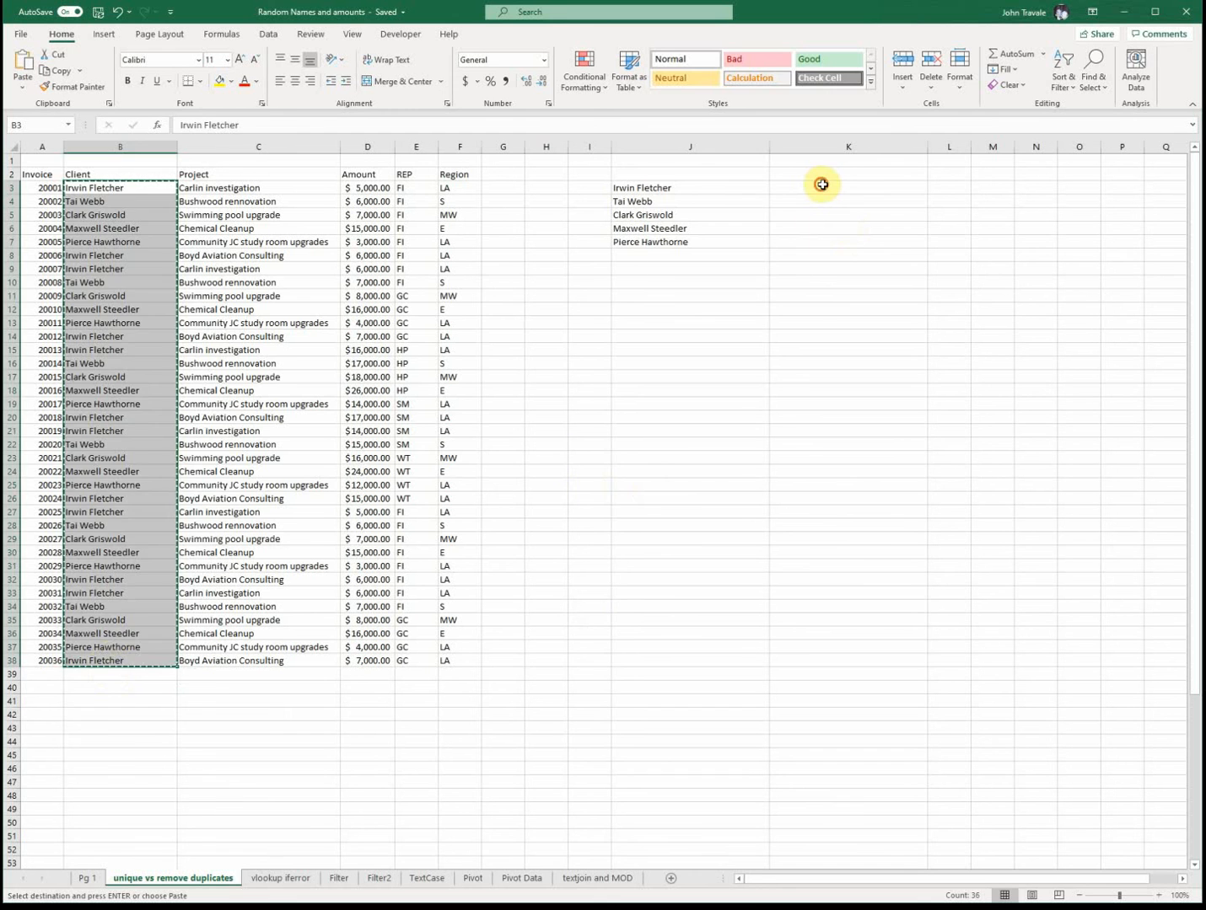
pyautogui.click(822, 185)
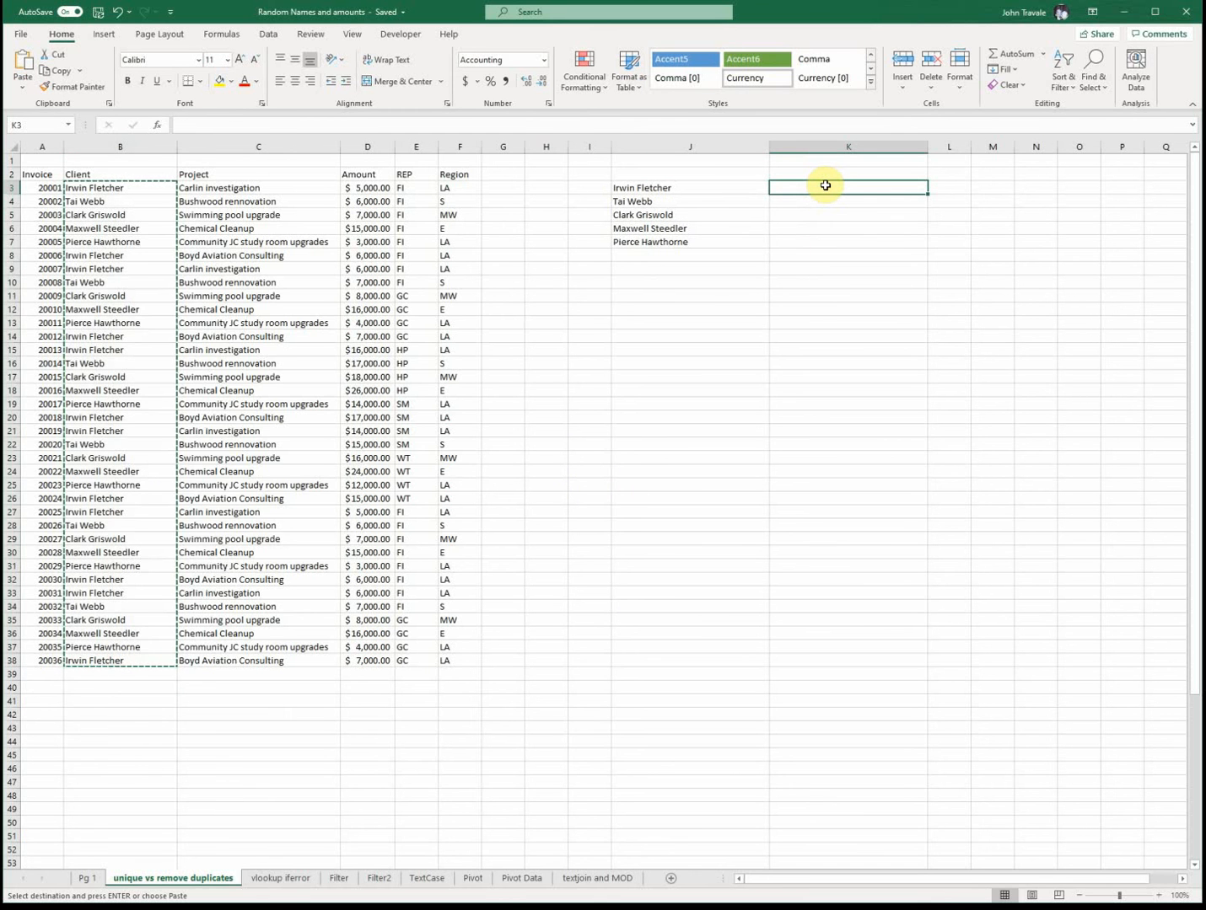
pyautogui.hotkey('ctrl', 'v')
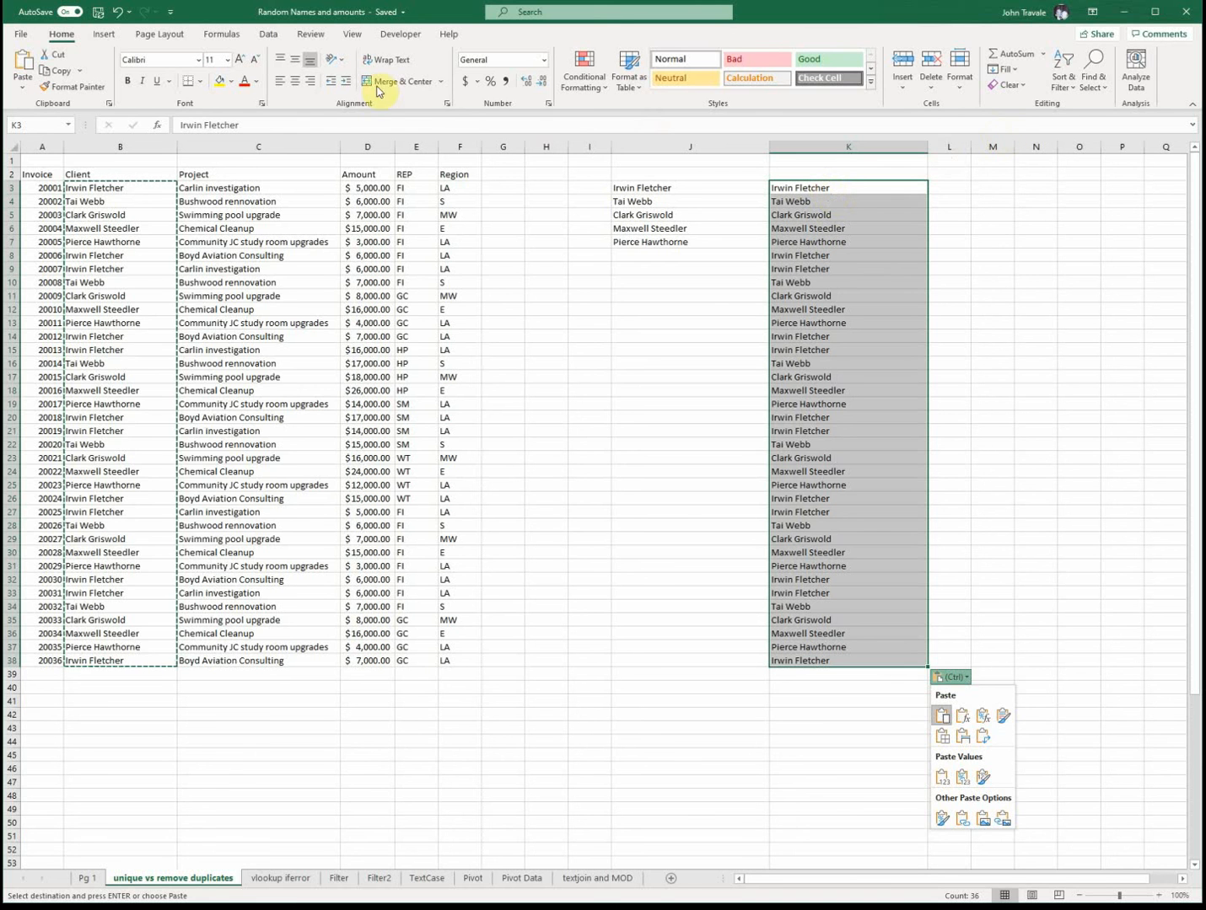
# Remove the duplicates from the pasted names in column K, continuing with the current selection only and without headers
pyautogui.click(264, 36)
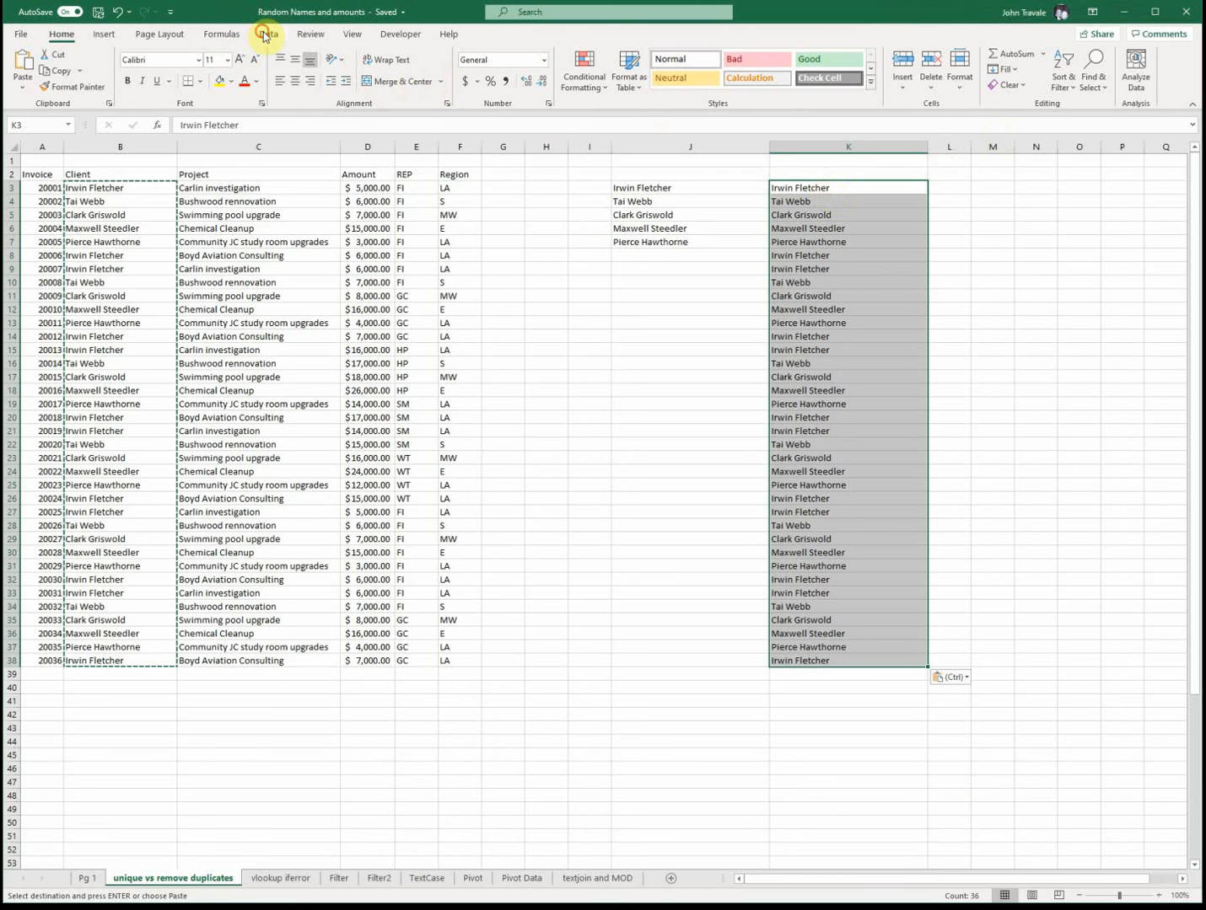
pyautogui.click(264, 37)
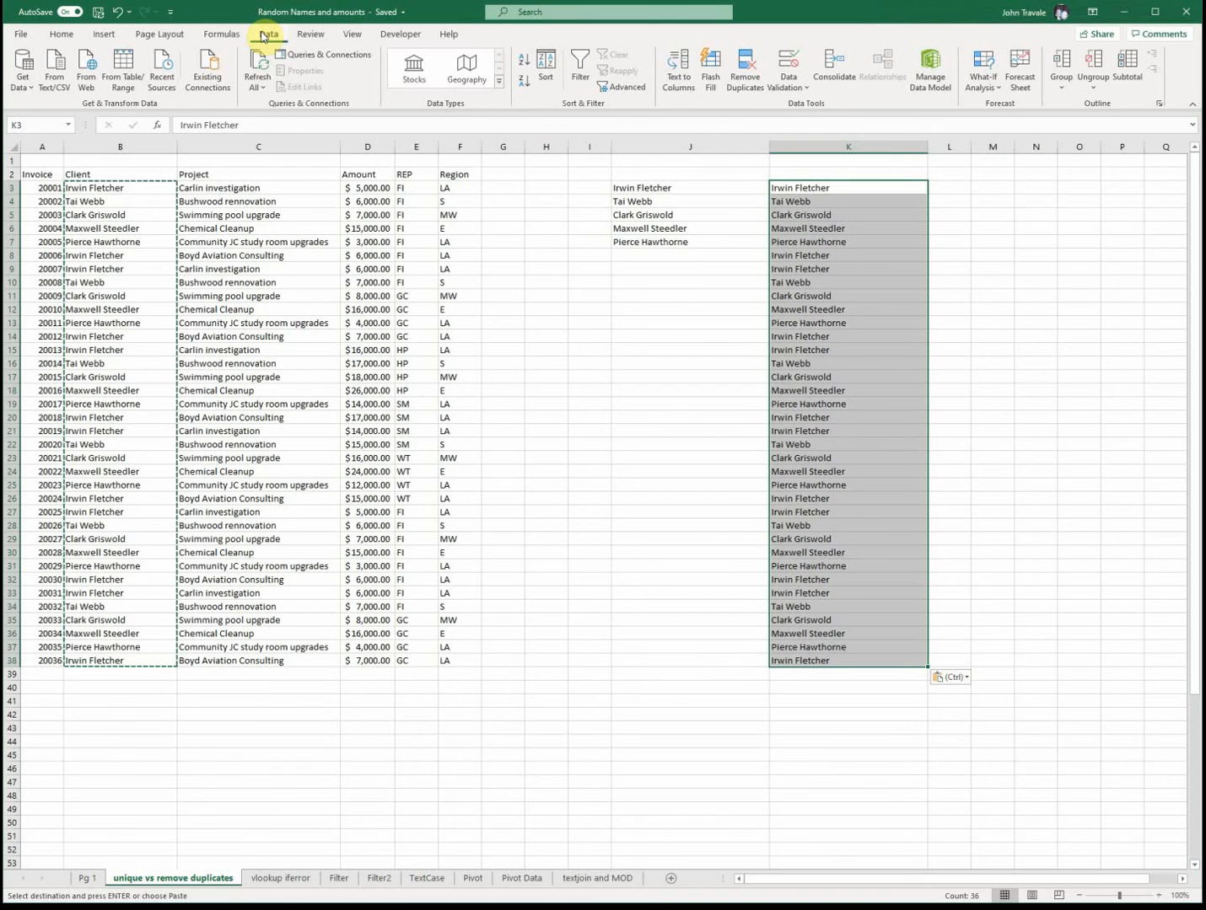
pyautogui.click(743, 79)
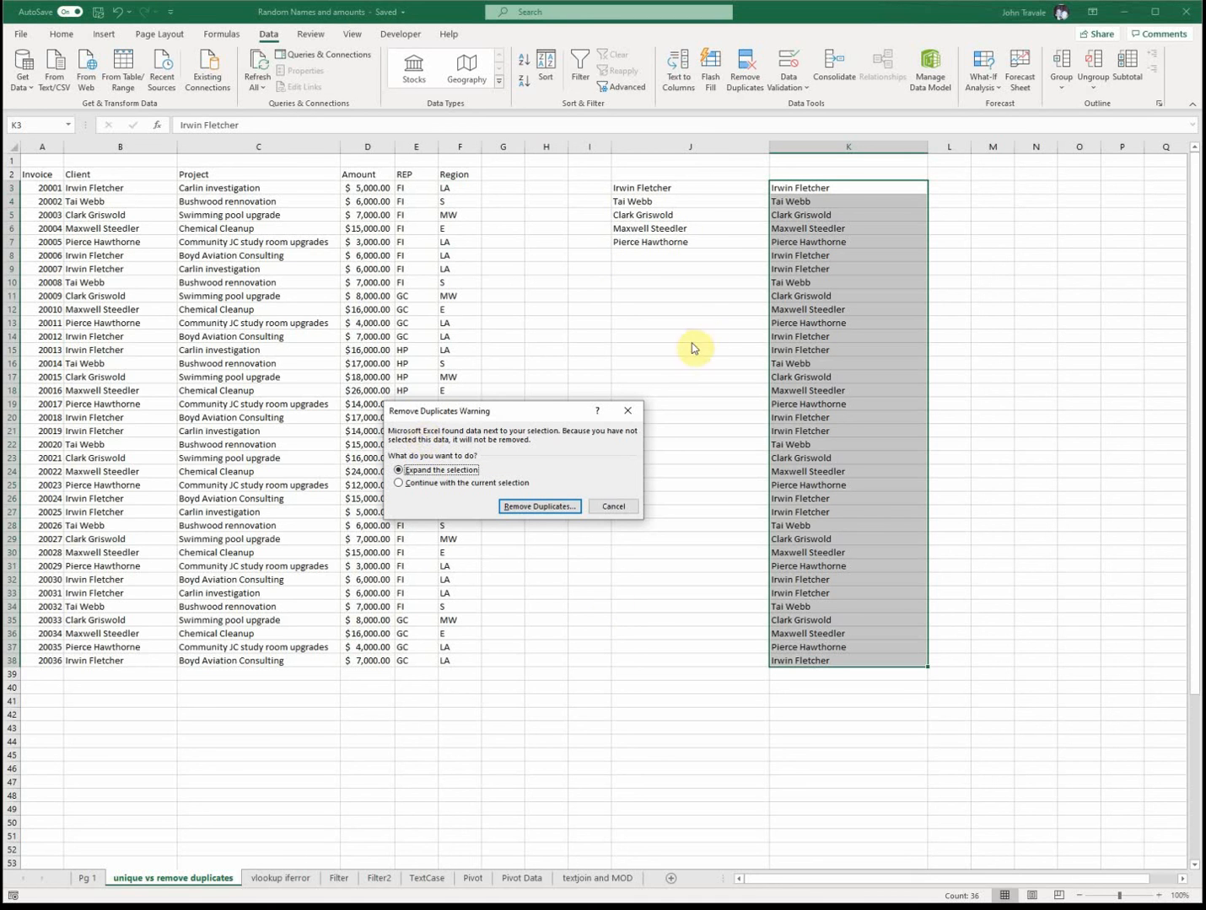
pyautogui.click(398, 485)
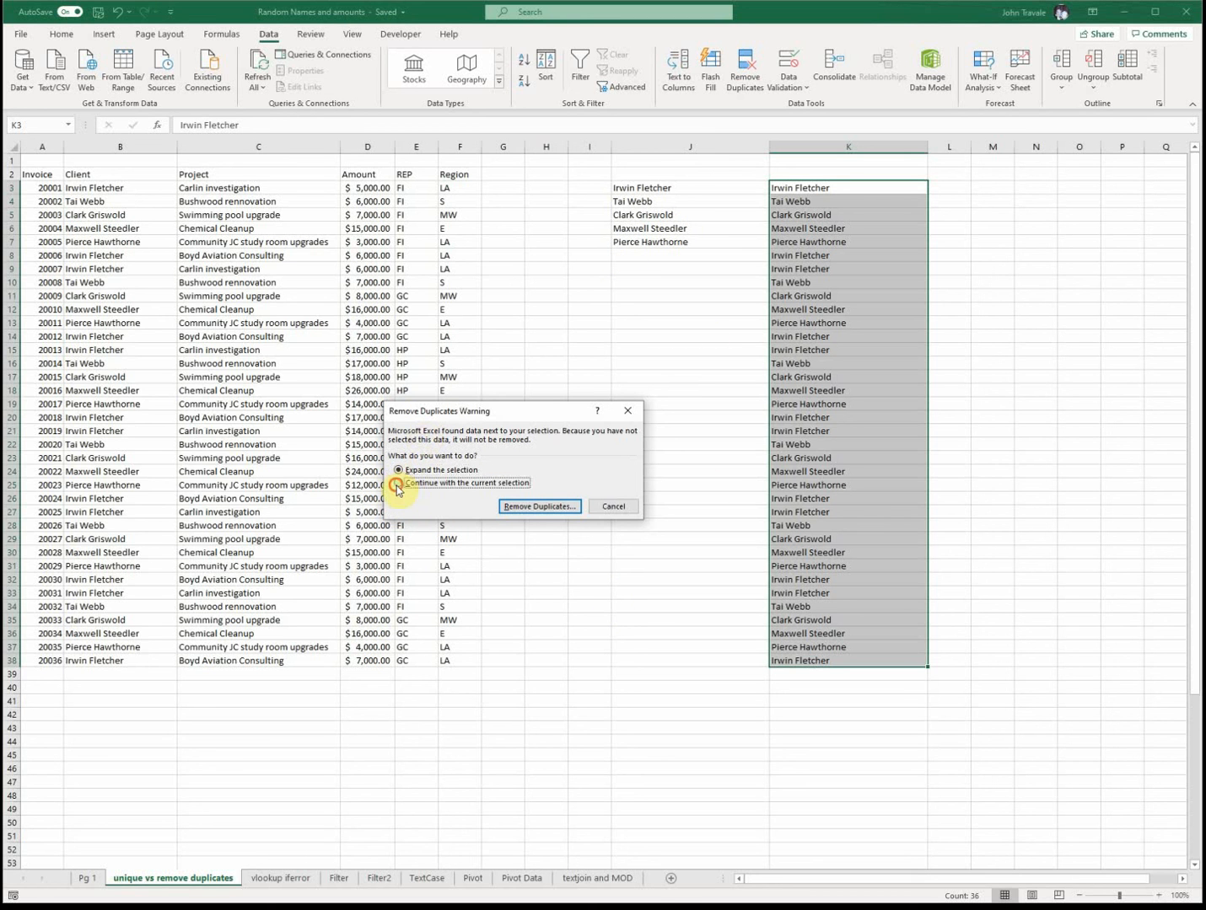
pyautogui.click(528, 507)
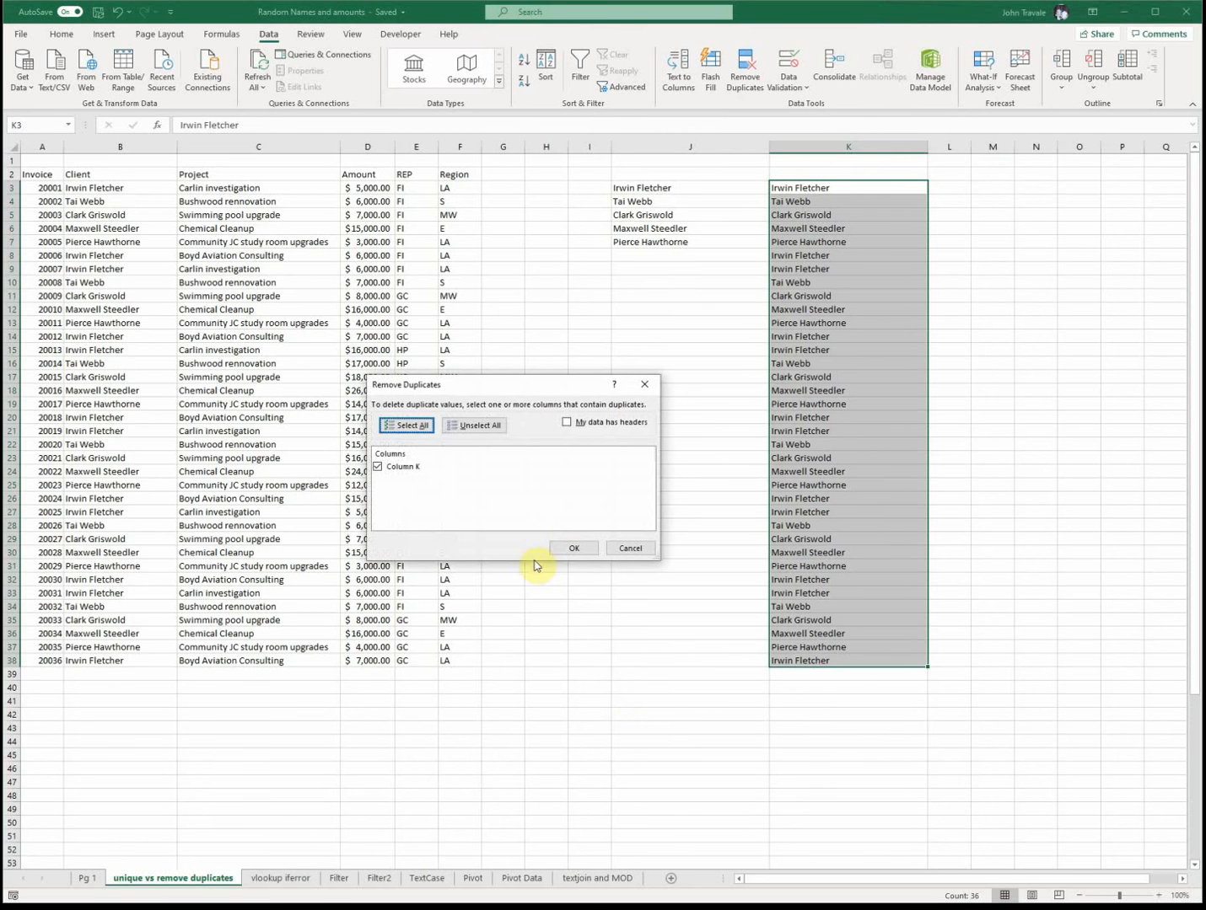
pyautogui.click(574, 549)
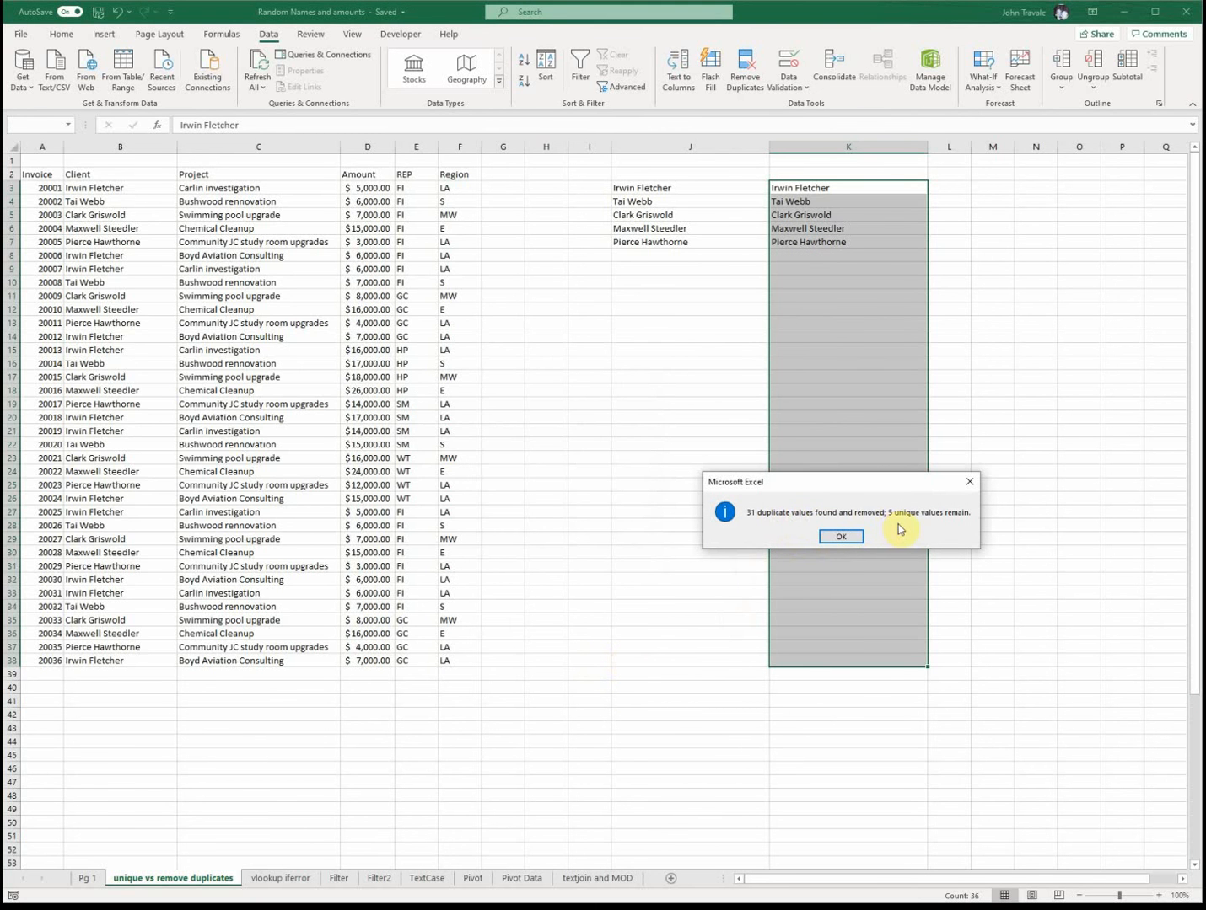
pyautogui.click(840, 536)
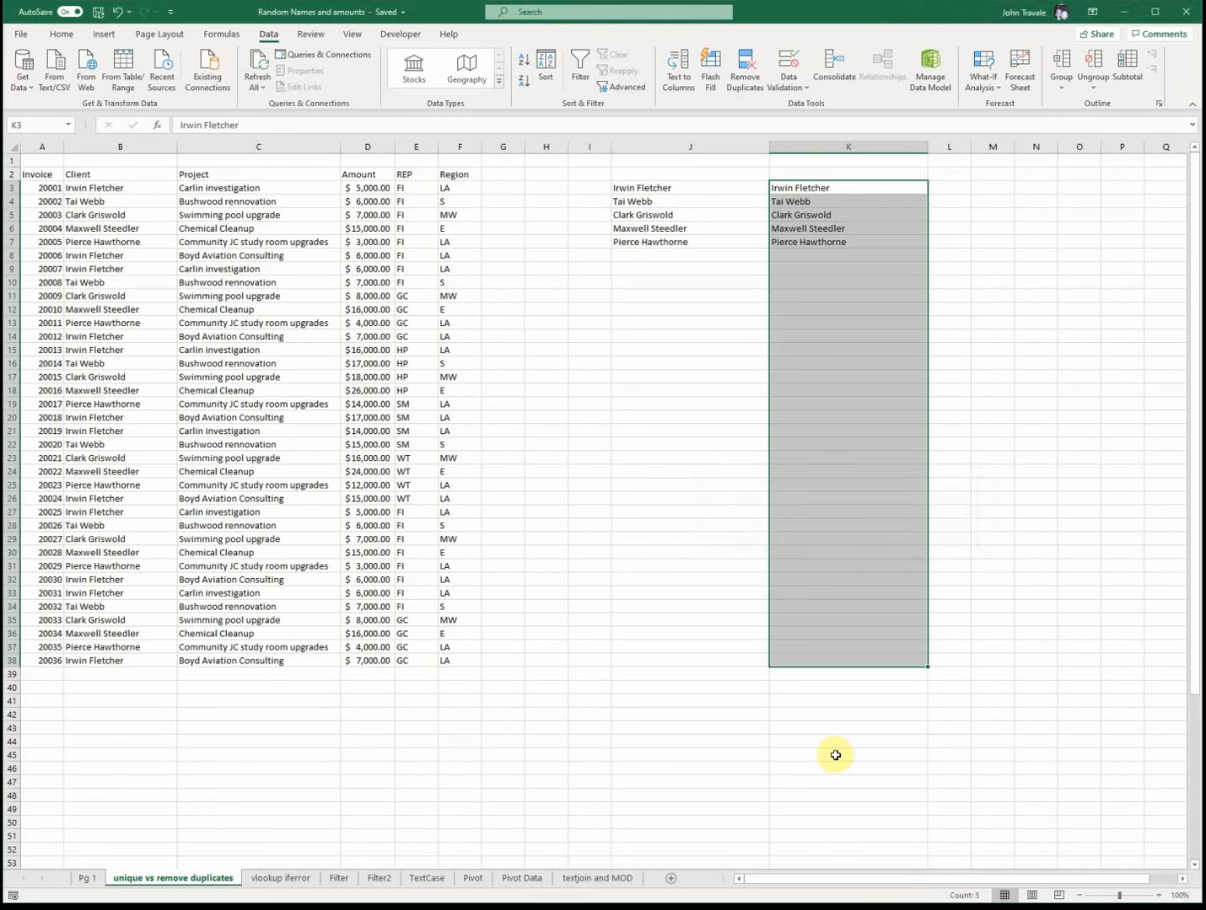